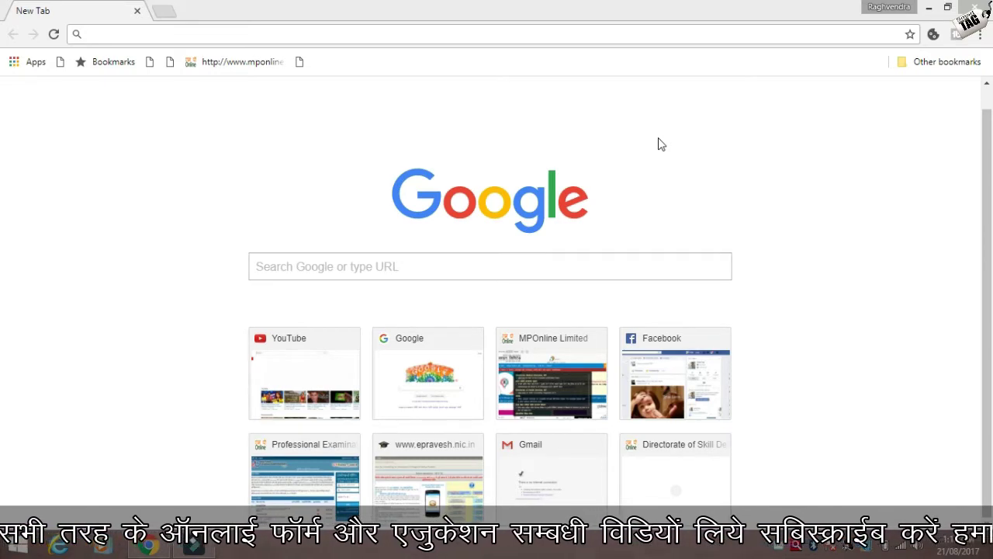
- Go to the Google home page by entering 'goo' in the address bar
left_click(623, 36)
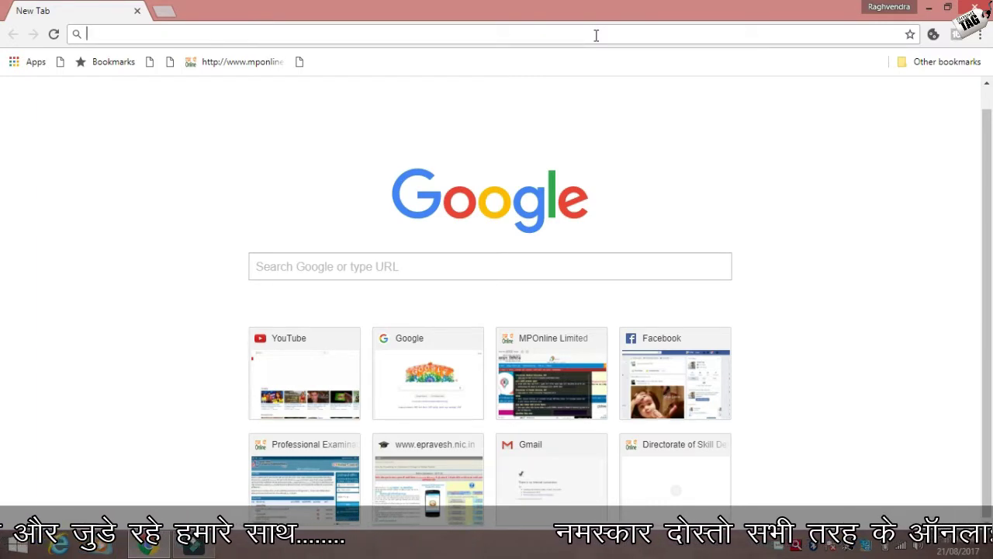
left_click(596, 35)
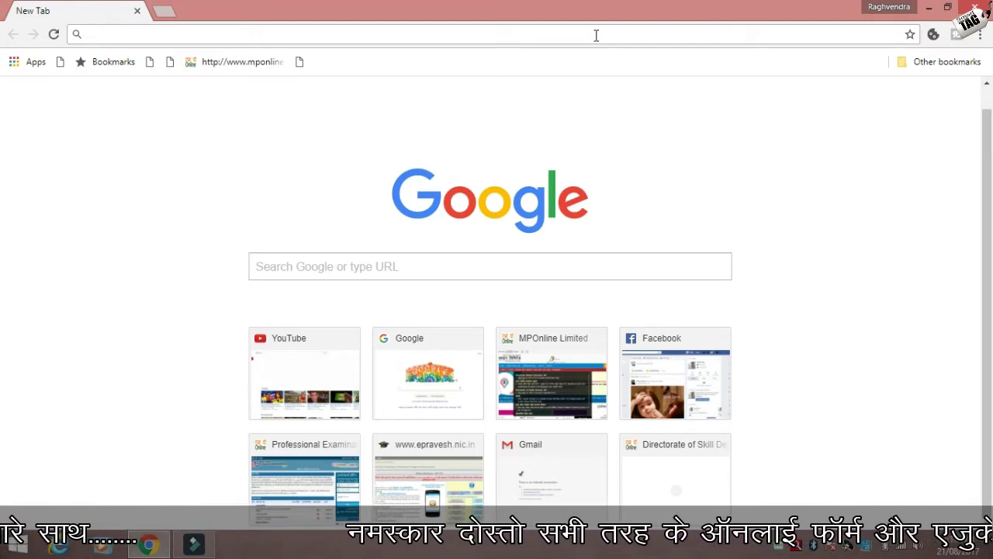
type("google.com")
key("Return")
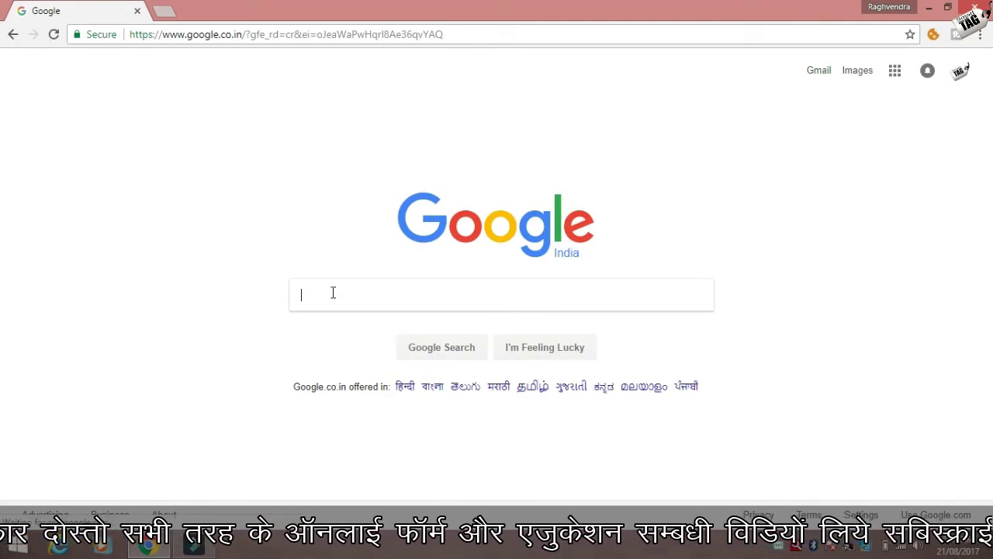
- Search for 'e nagar palika' and open the MP e-Nagar Palika Portal result
type("e na")
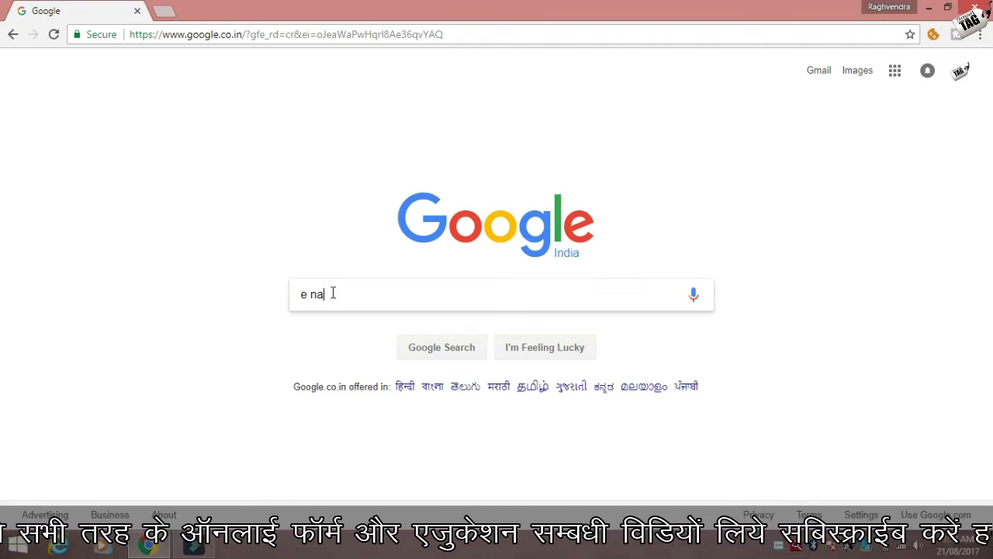
type("gar")
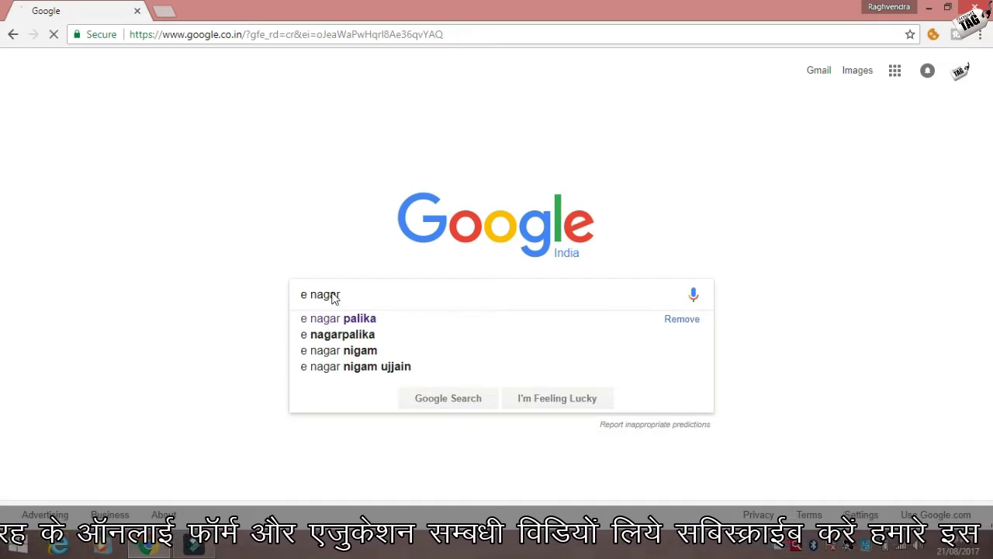
key("Down")
key("Return")
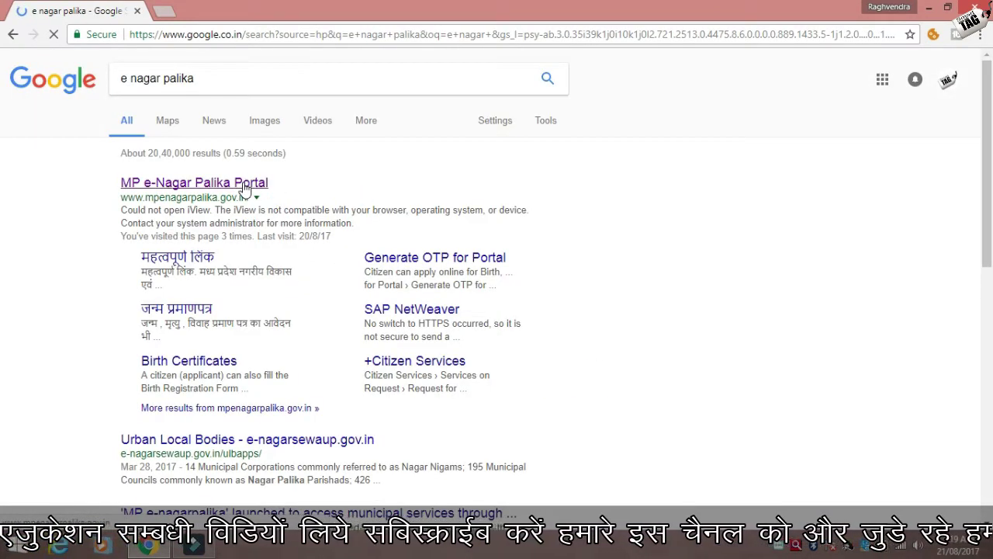
left_click(240, 186)
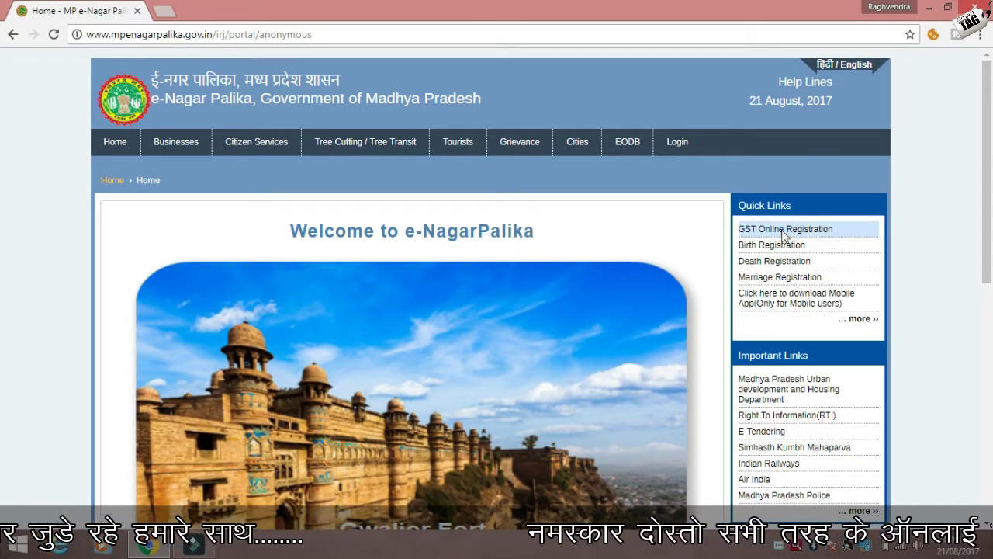
- Open the GST Online Registration link from the portal's Quick Links
left_click(784, 233)
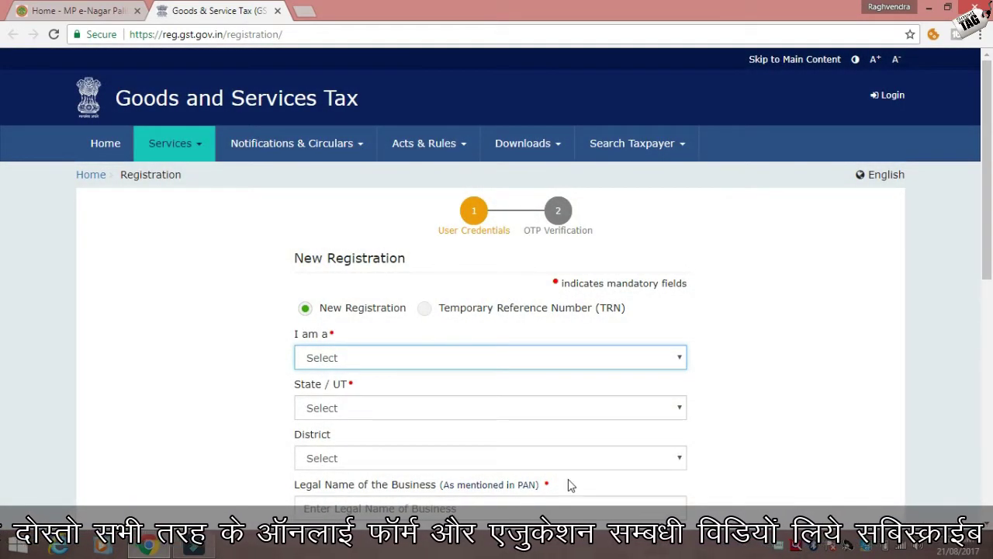
- Choose Taxpayer as the 'I am a' applicant type
left_click_drag(987, 168, 987, 242)
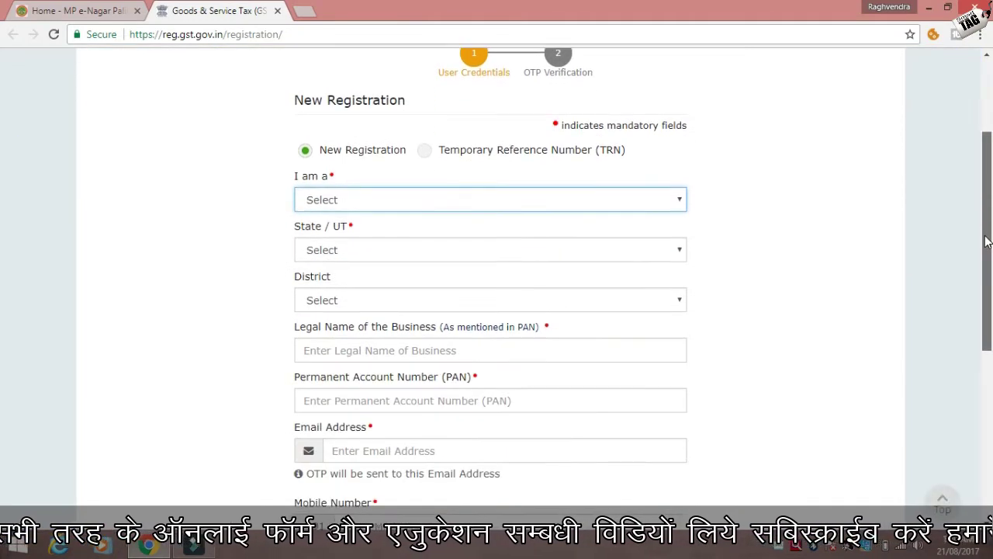
scroll(987, 241, "down", 1)
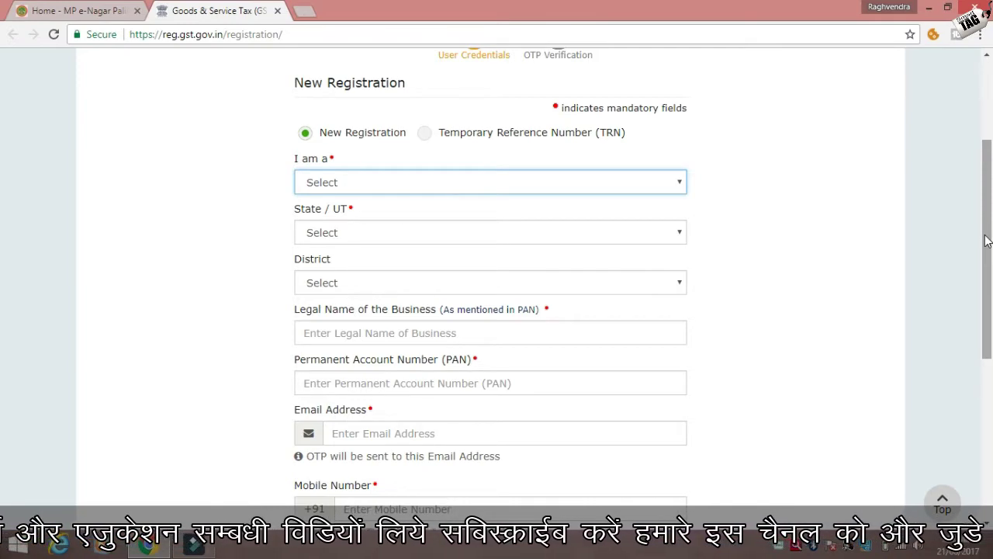
left_click(606, 182)
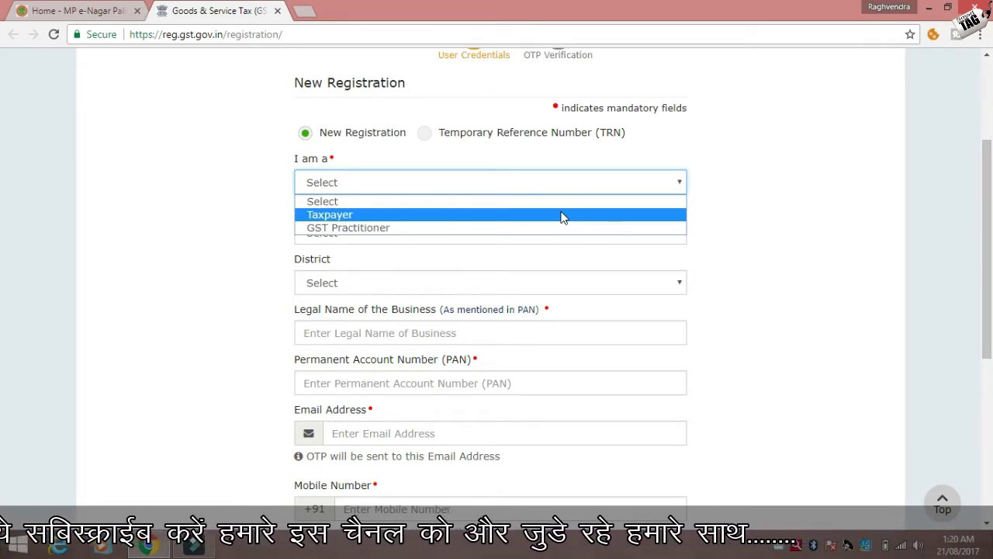
left_click(561, 216)
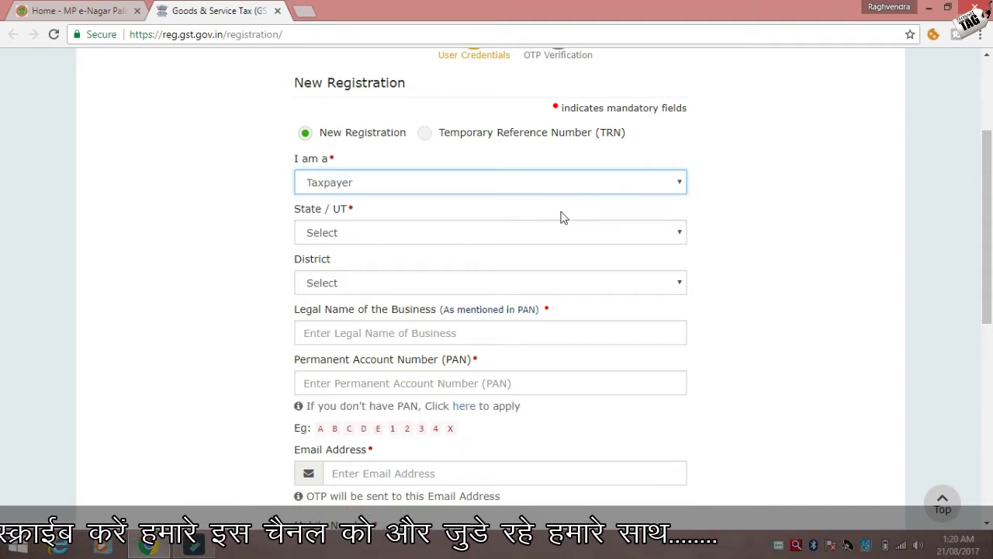
- Set State/UT to Madhya Pradesh and District to Tikamgarh
left_click(492, 234)
key("m")
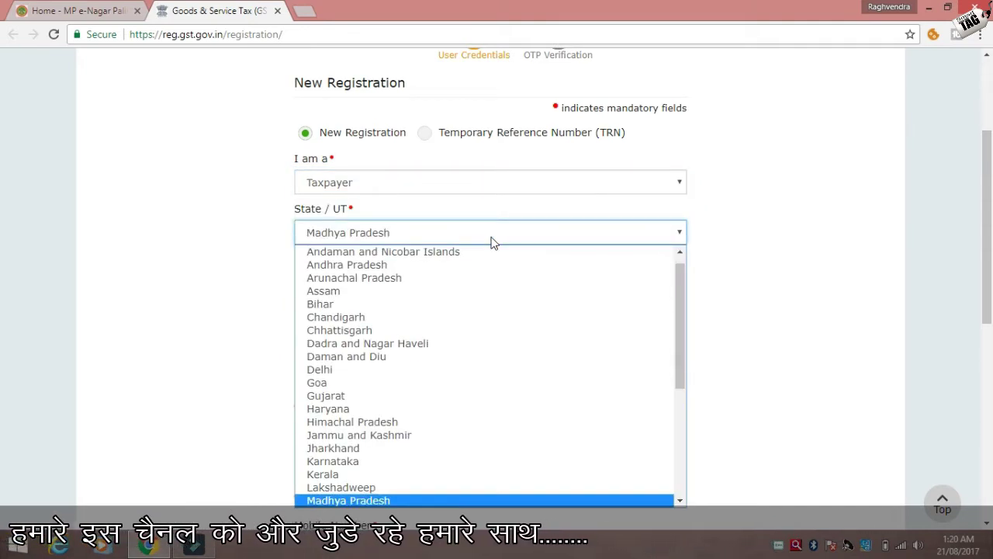
left_click(370, 500)
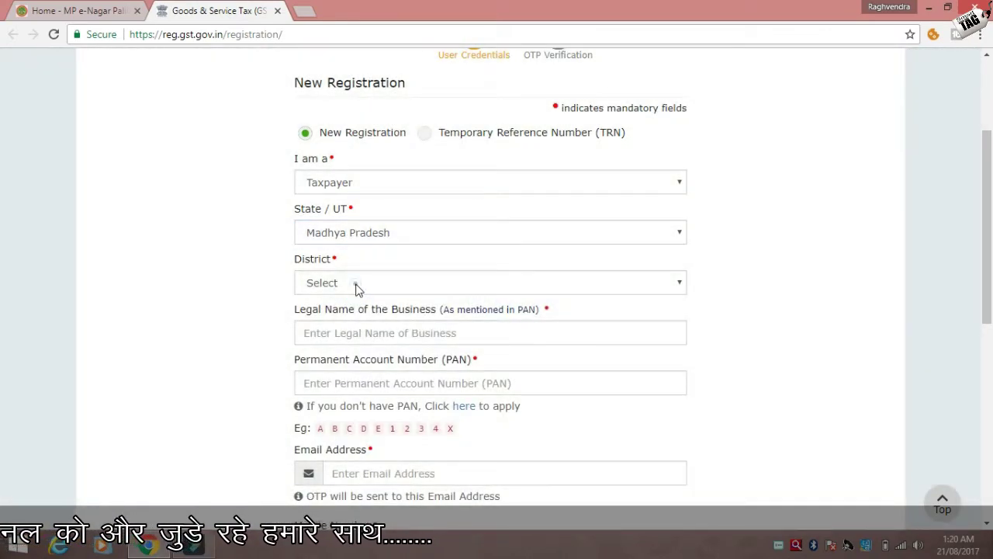
left_click(355, 285)
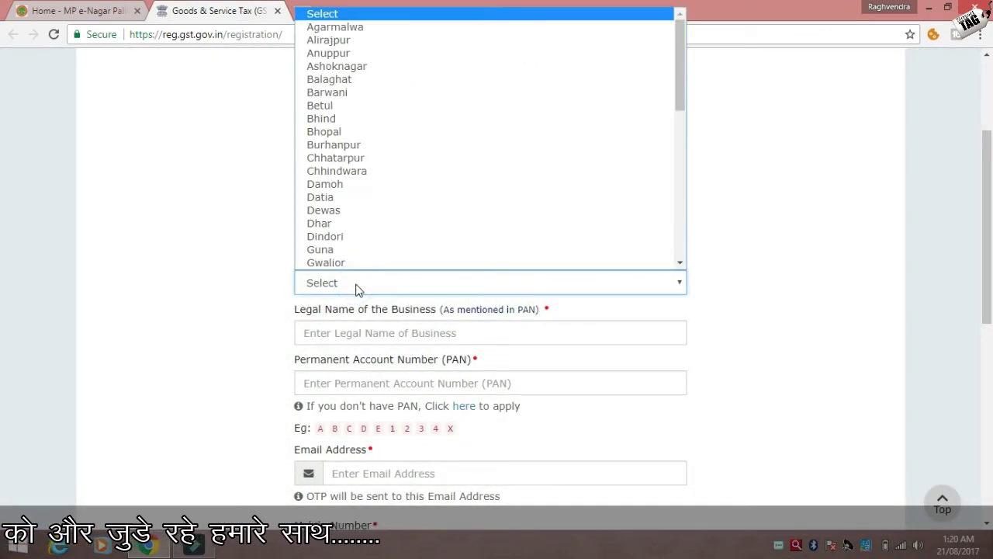
key("t")
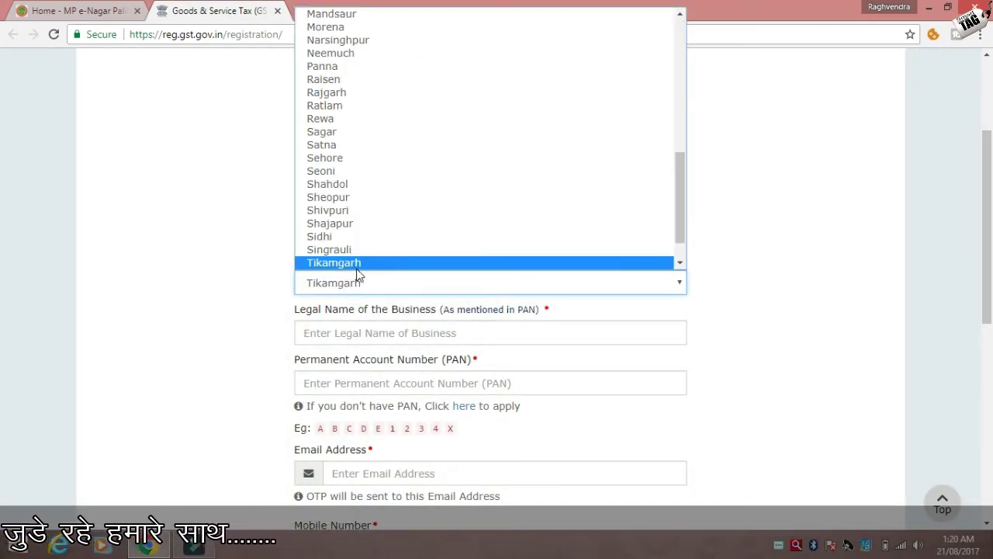
left_click(357, 275)
left_click(513, 336)
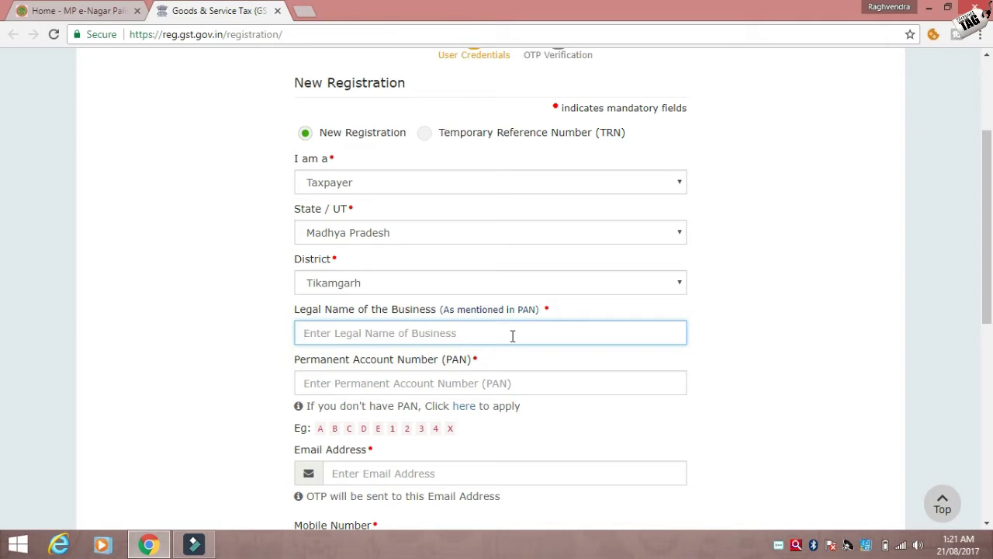
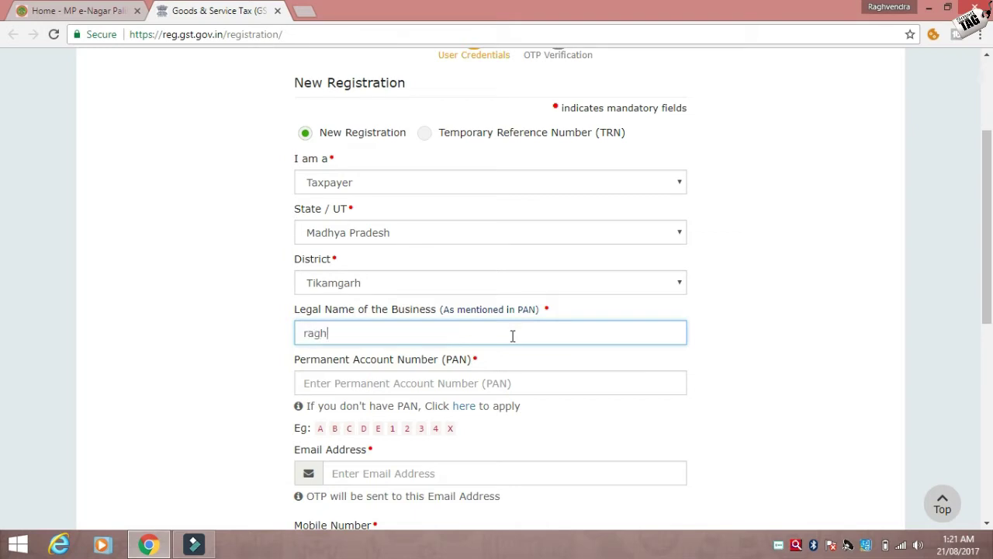
- Enter the applicant's legal business name, leaving PAN, email and mobile empty
key("Tab")
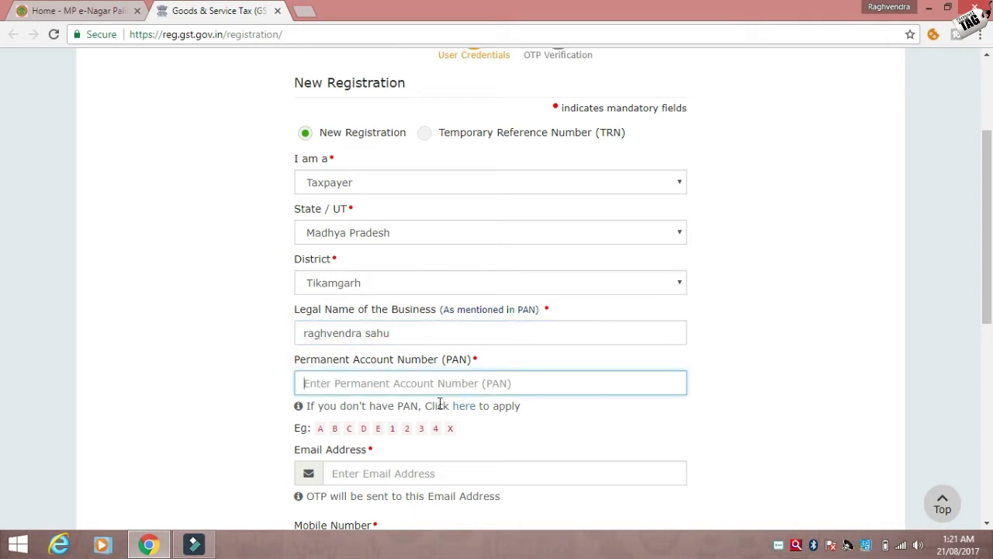
left_click(342, 473)
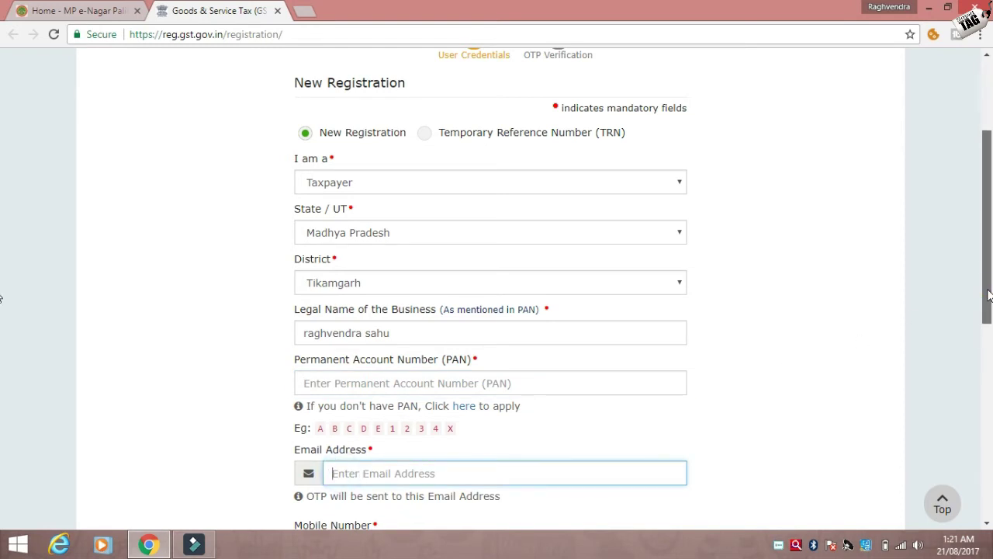
scroll(985, 295, "down", 2)
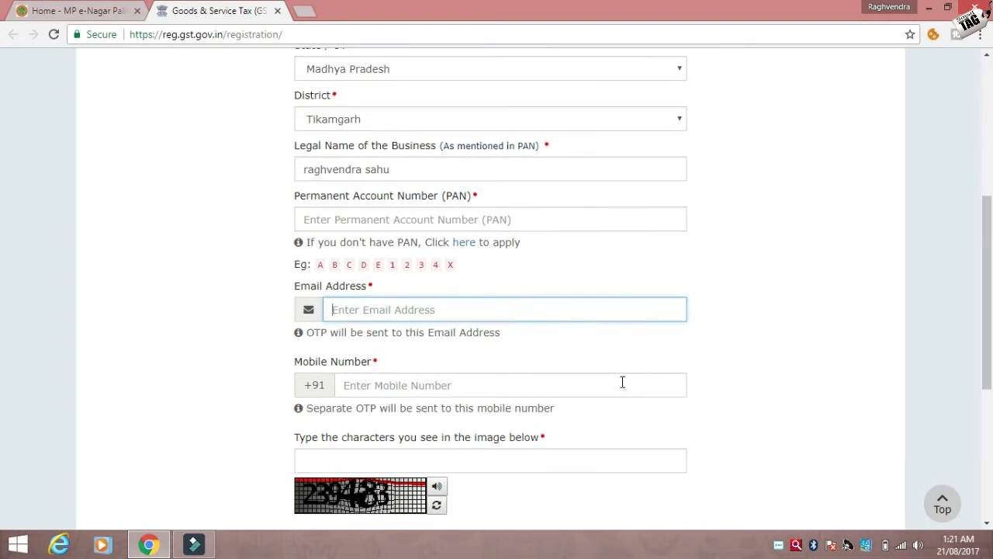
left_click(622, 382)
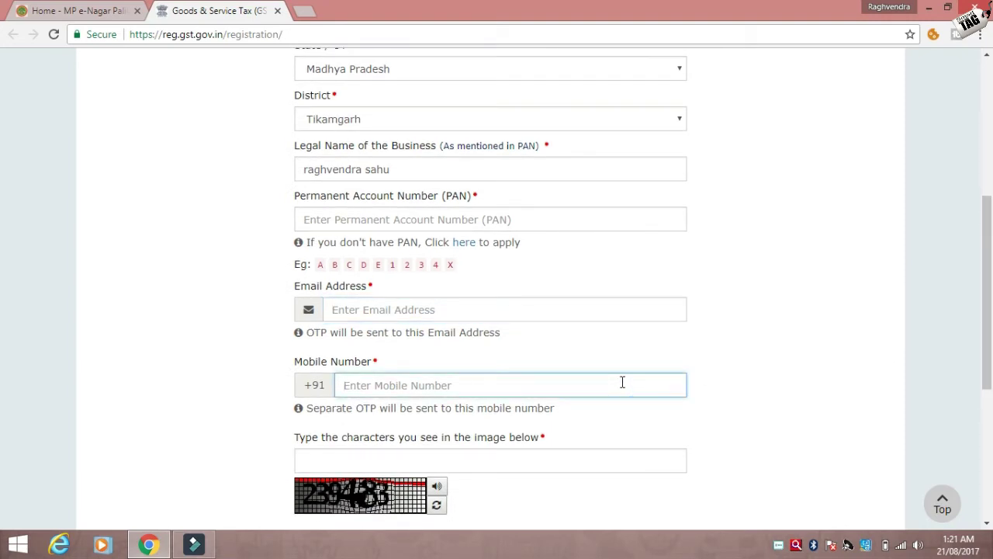
left_click(512, 464)
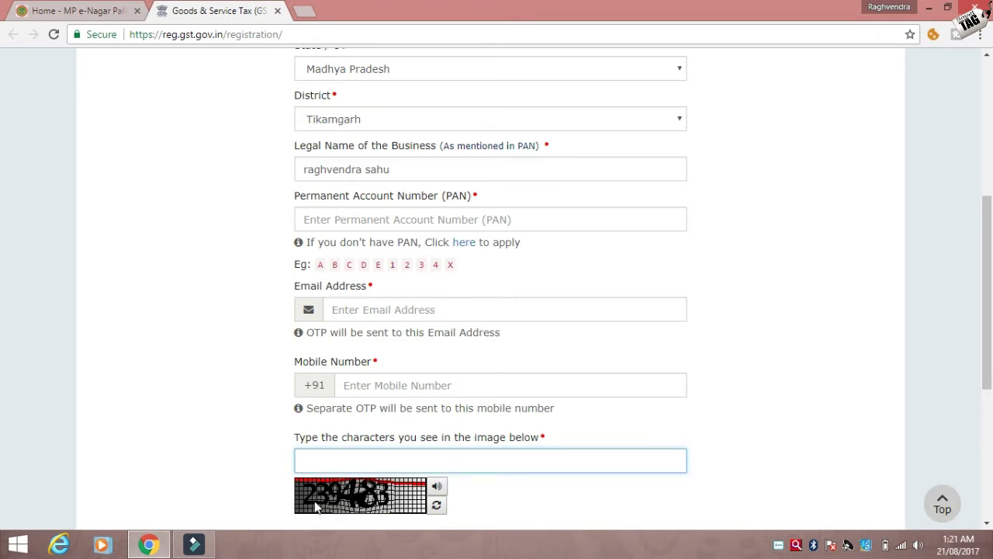
- Load a fresh captcha image and scroll down toward PROCEED
left_click(437, 506)
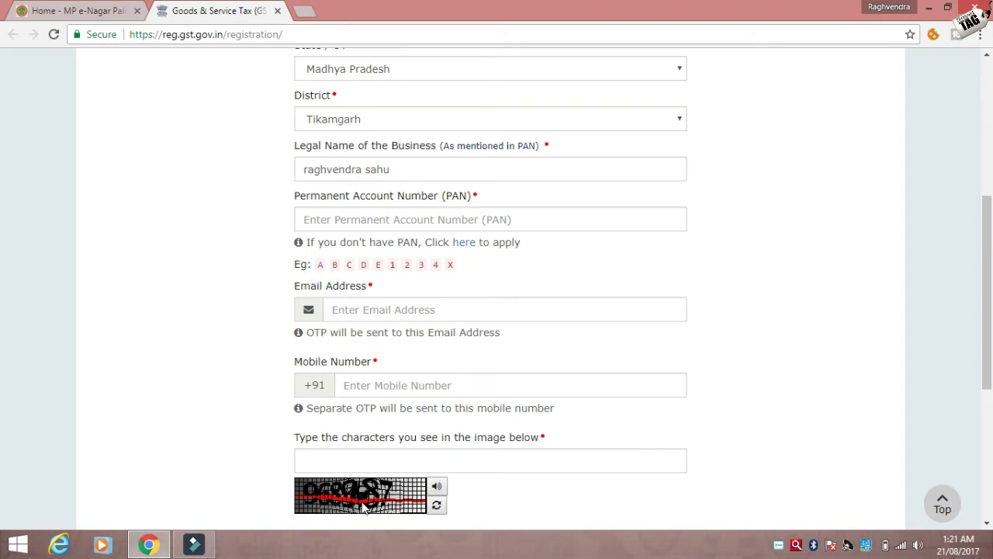
left_click(602, 468)
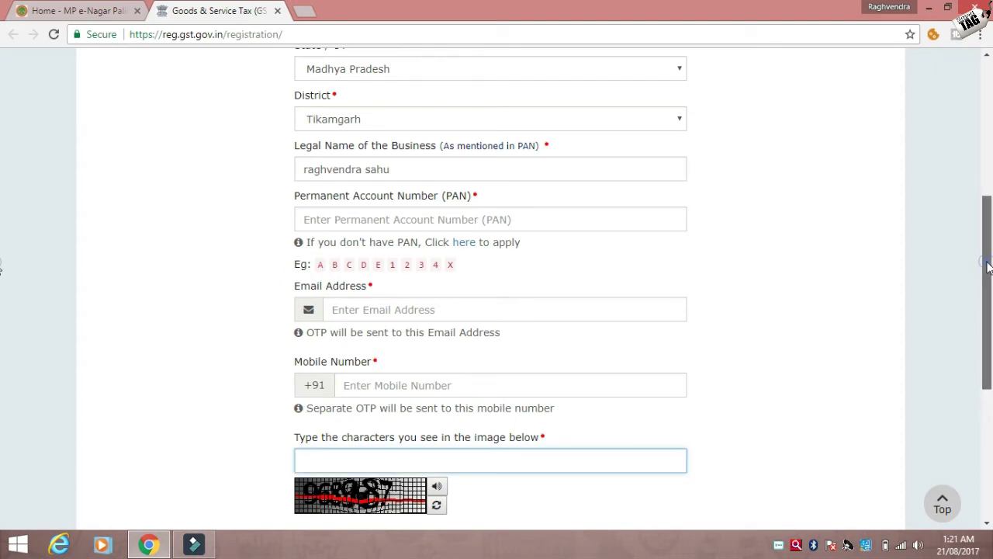
left_click_drag(988, 269, 988, 347)
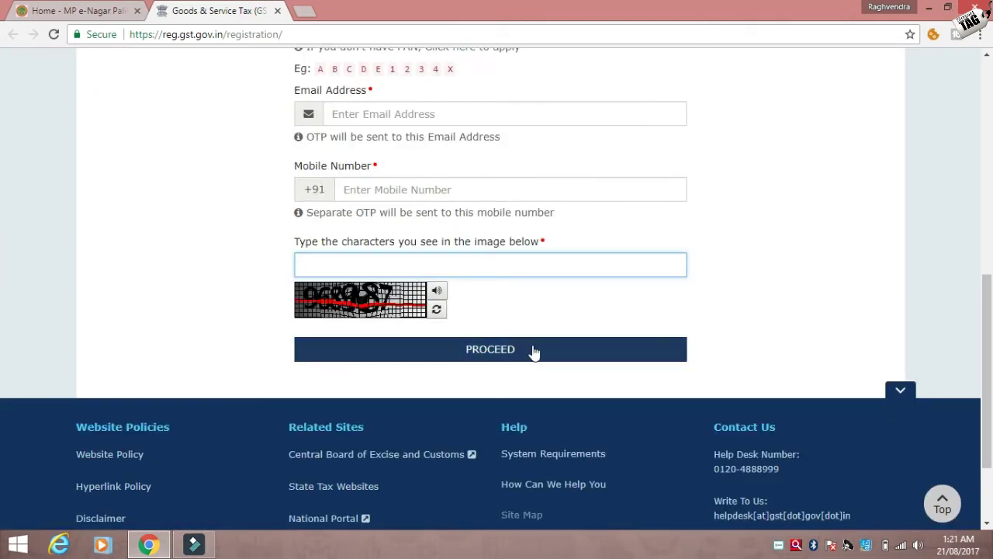
left_click(859, 217)
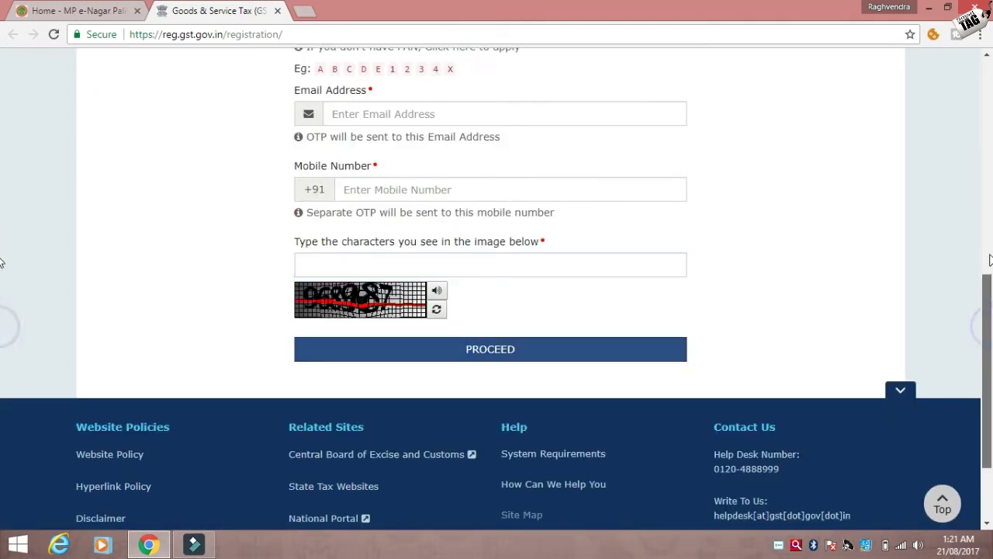
left_click_drag(991, 332, 991, 211)
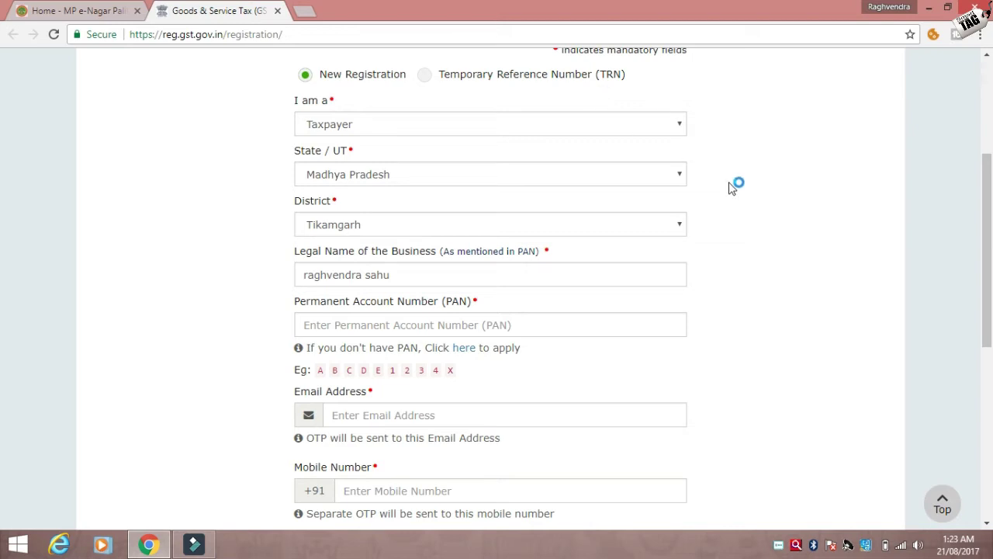
- Select the Temporary Reference Number (TRN) option and focus the empty TRN field
scroll(990, 229, "up", 1)
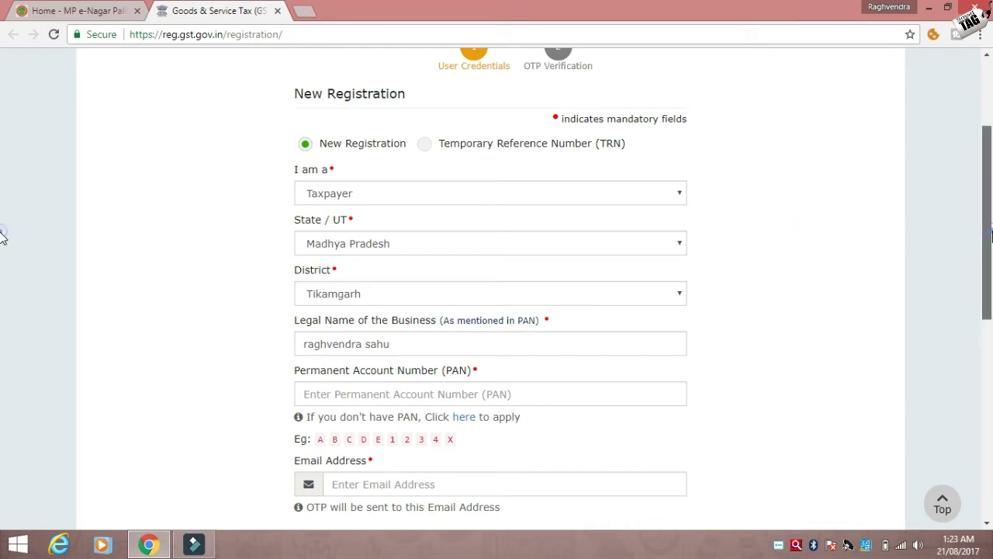
scroll(991, 238, "down", 3)
left_click_drag(991, 301, 990, 169)
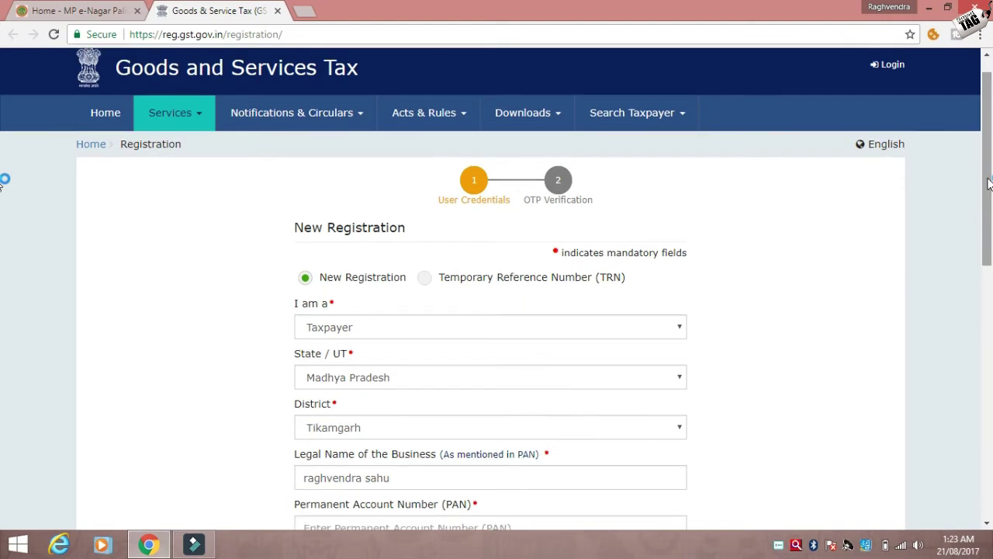
left_click(423, 281)
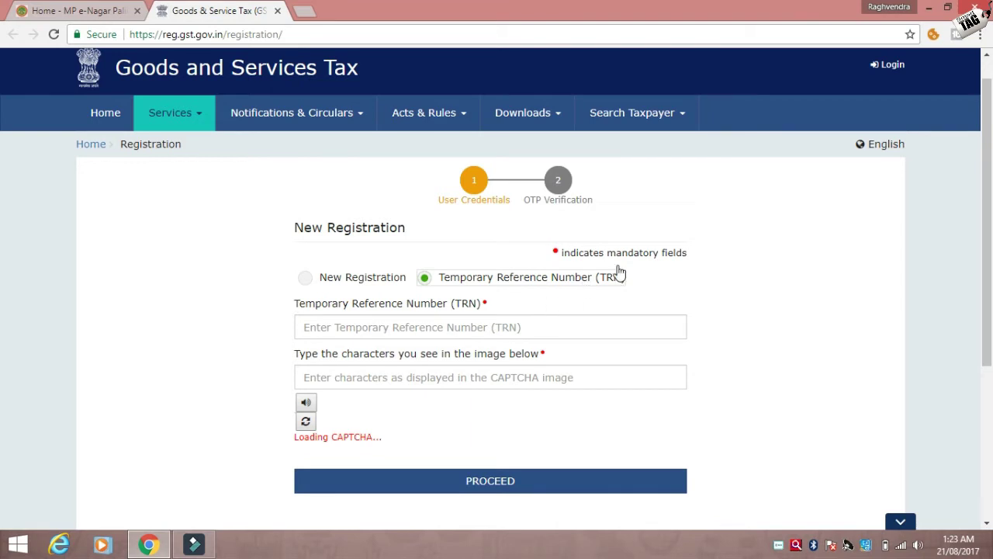
left_click(531, 327)
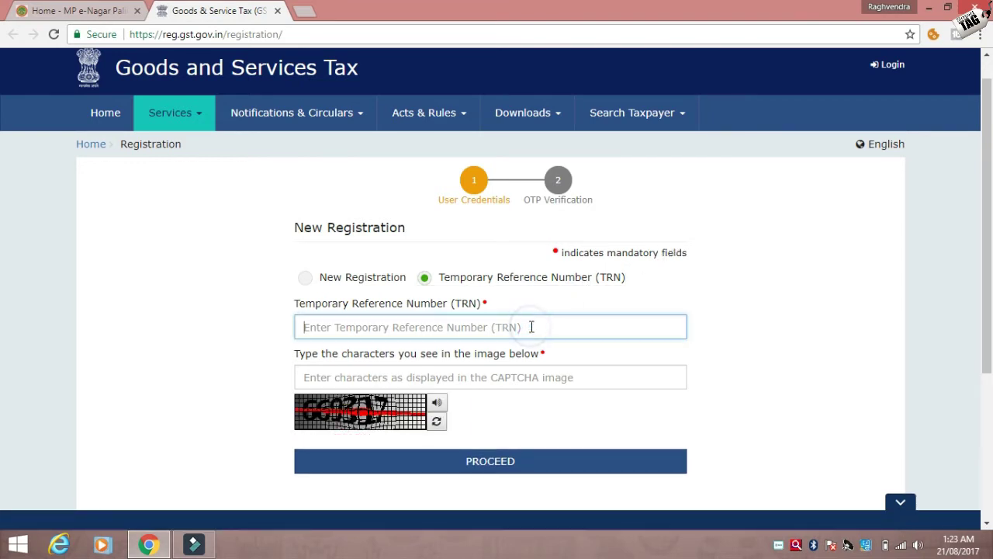
left_click(316, 379)
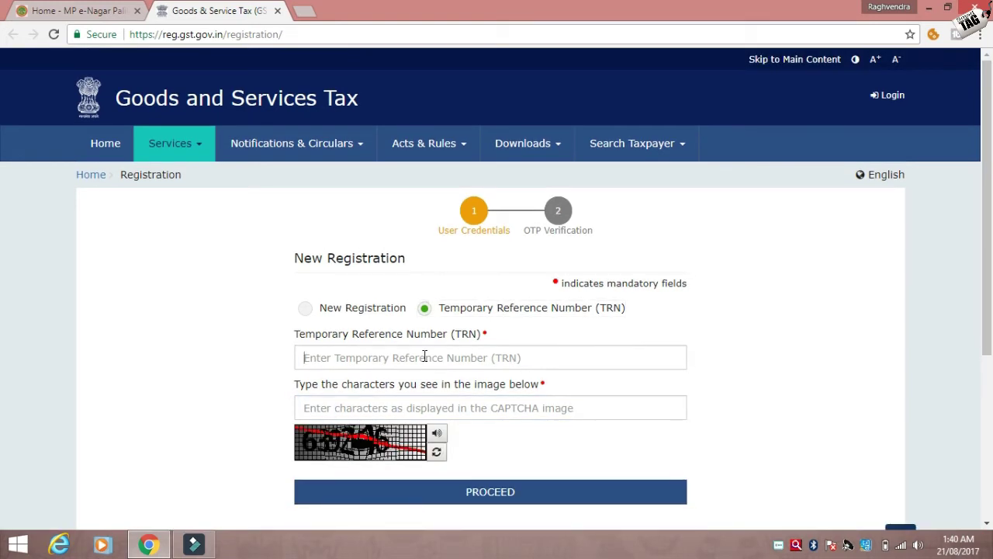
left_click(425, 356)
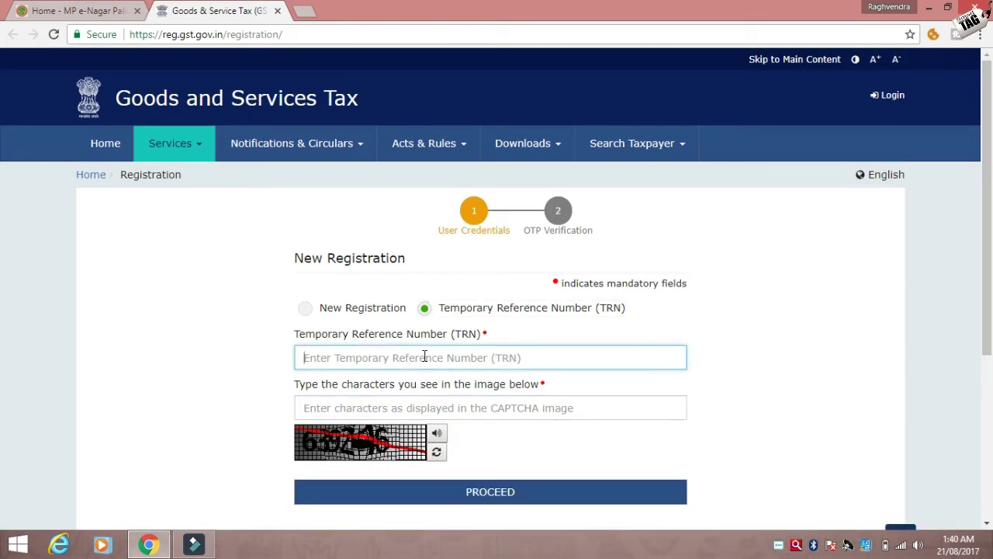
- Paste the TRN, enter the CAPTCHA characters, and proceed to OTP verification
key("ctrl+v")
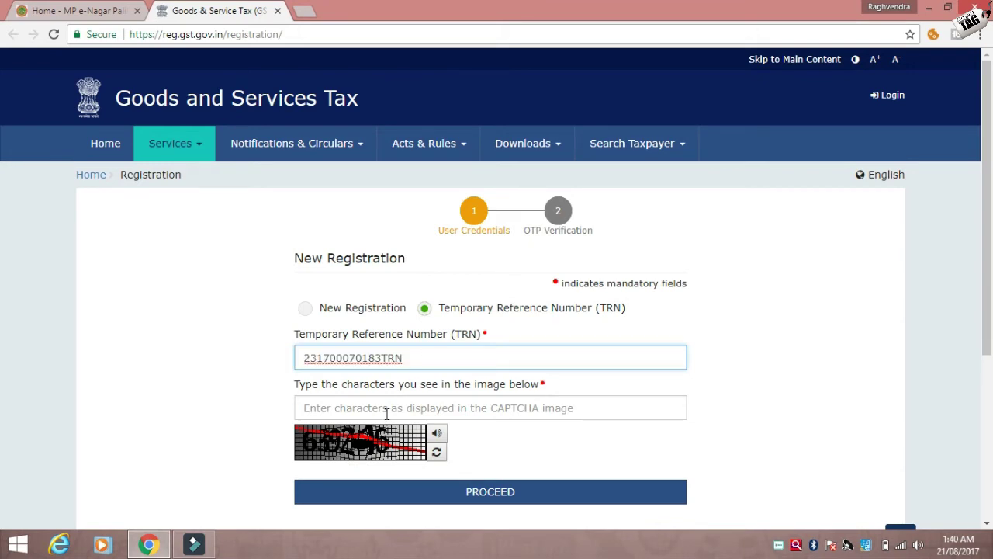
left_click(387, 412)
type("63")
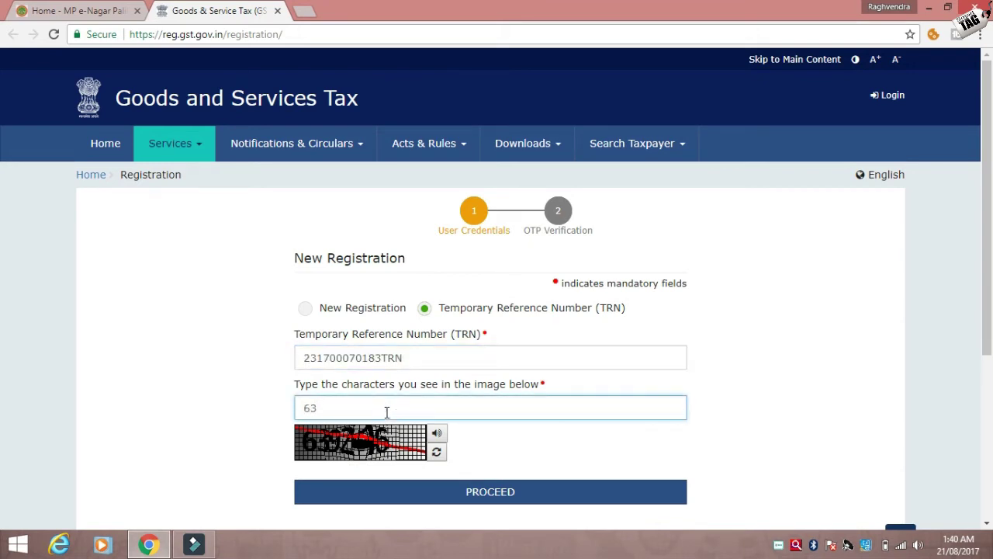
type("9246")
left_click(427, 497)
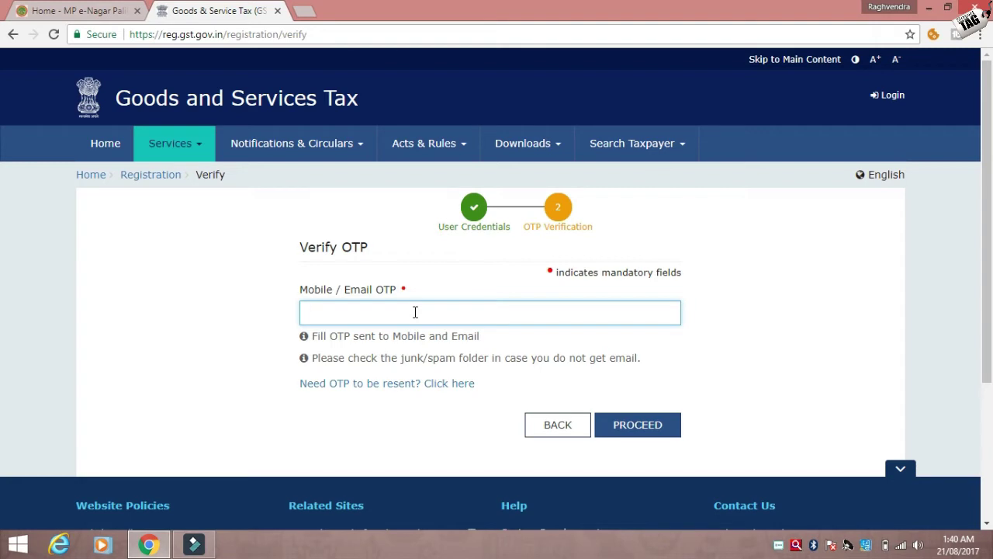
- Submit the received OTP and open the saved draft REG-01 application for editing
type("••••••")
left_click(638, 432)
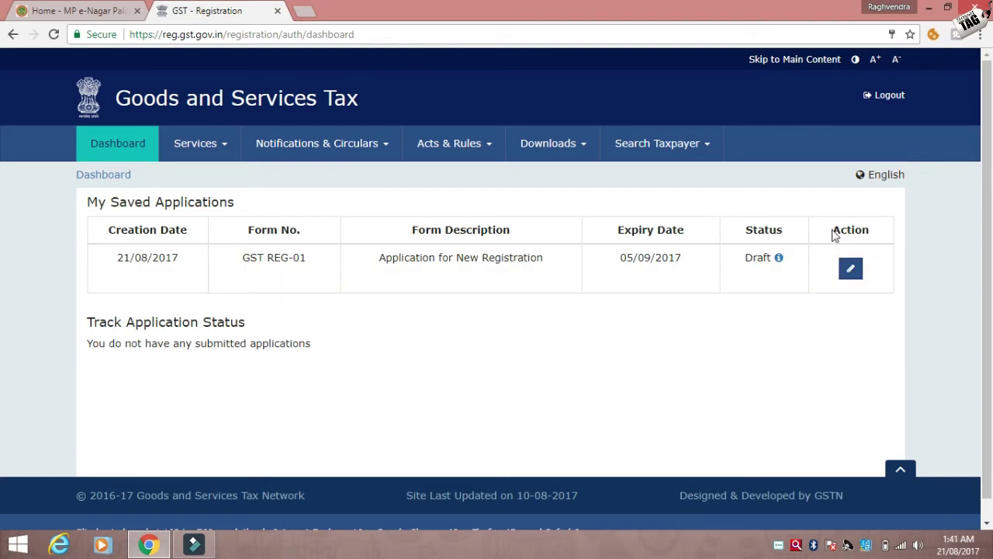
left_click_drag(834, 233, 877, 270)
left_click(878, 266)
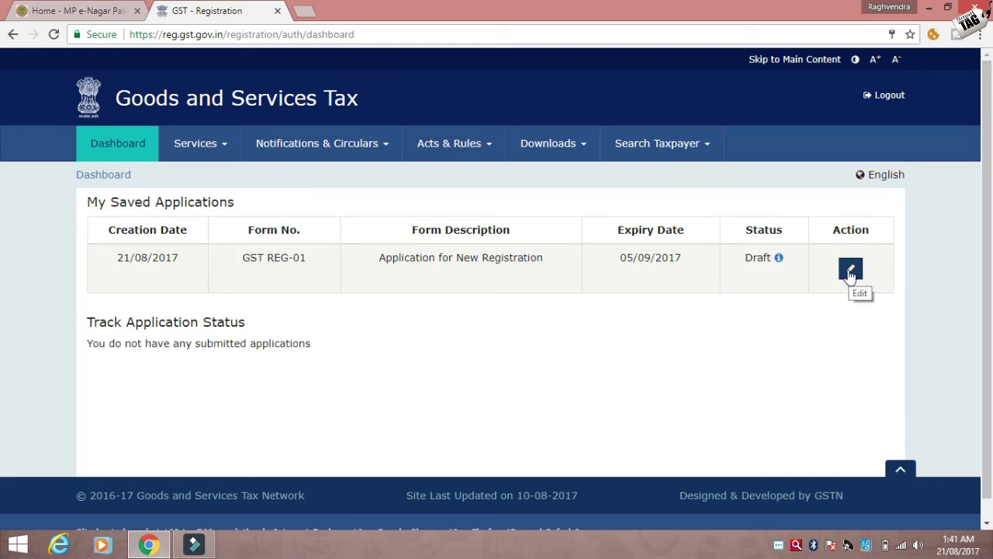
left_click(850, 272)
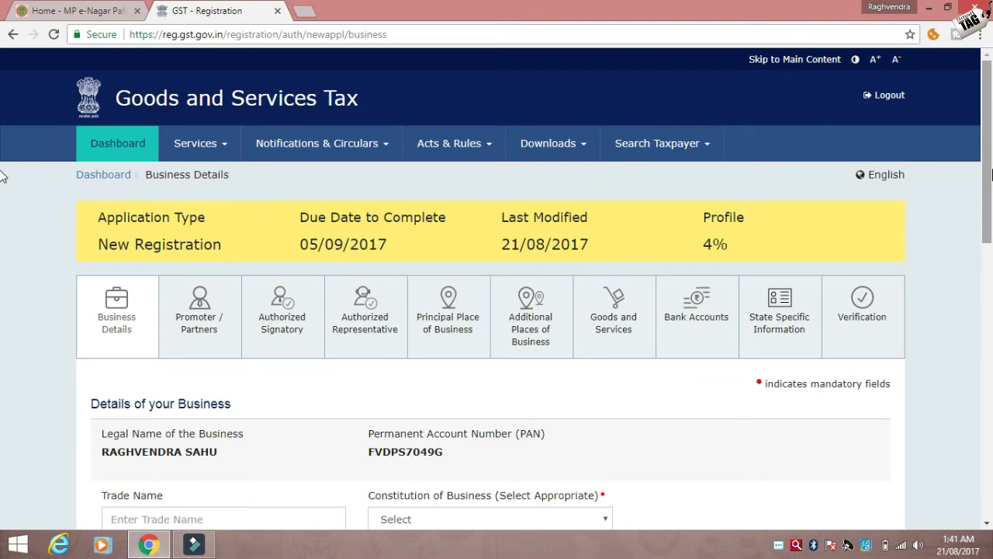
scroll(956, 202, "down", 2)
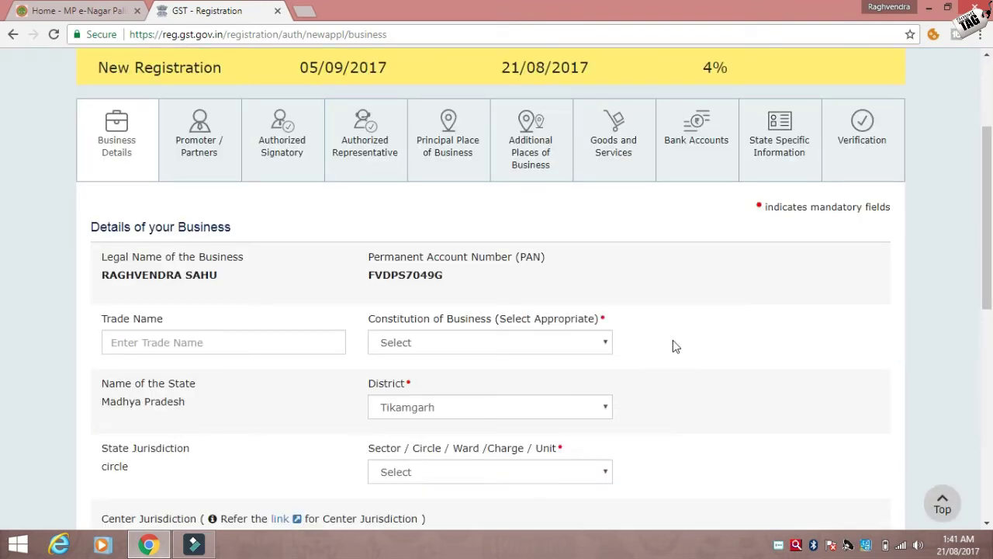
left_click(285, 341)
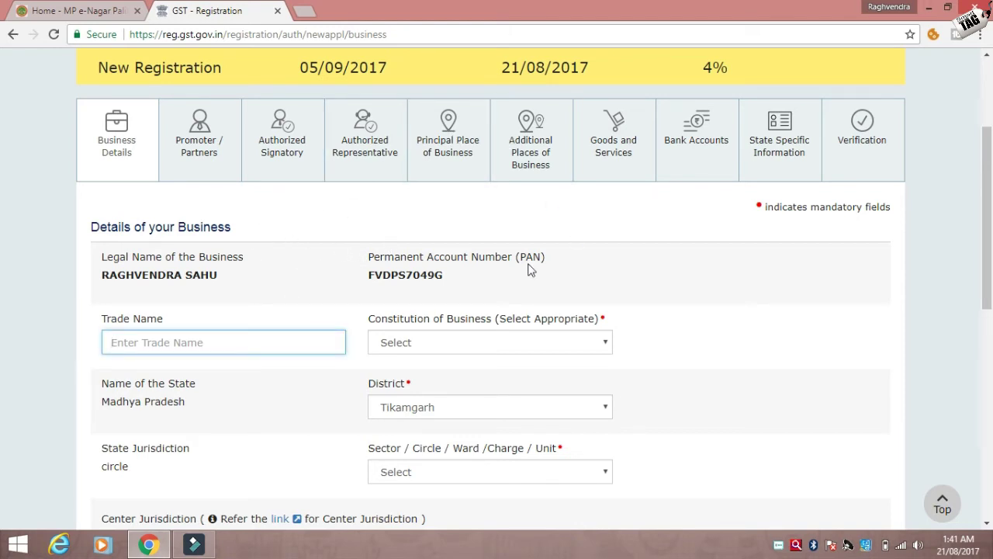
mouse_move(988, 147)
left_mouse_down()
mouse_move(988, 333)
mouse_move(990, 152)
left_mouse_up()
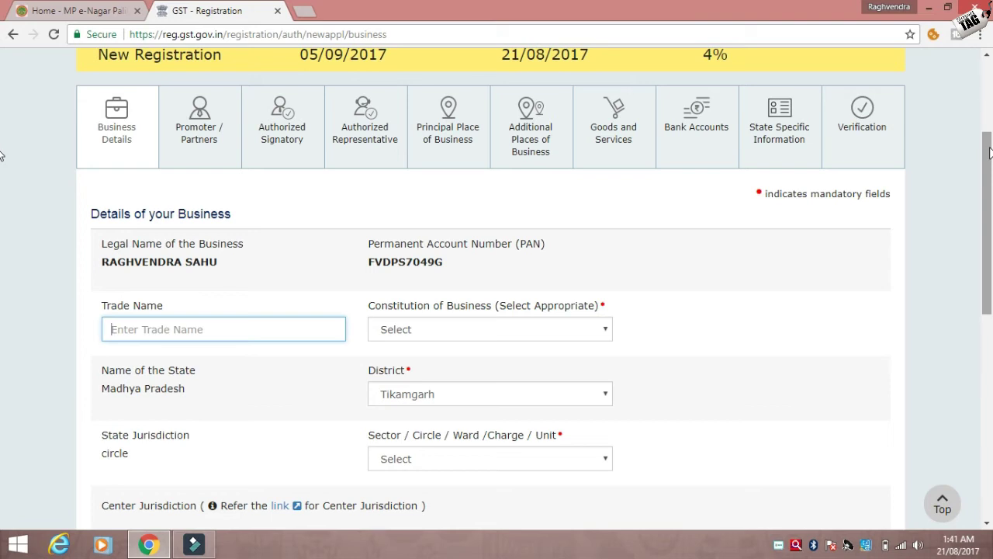
left_click(416, 370)
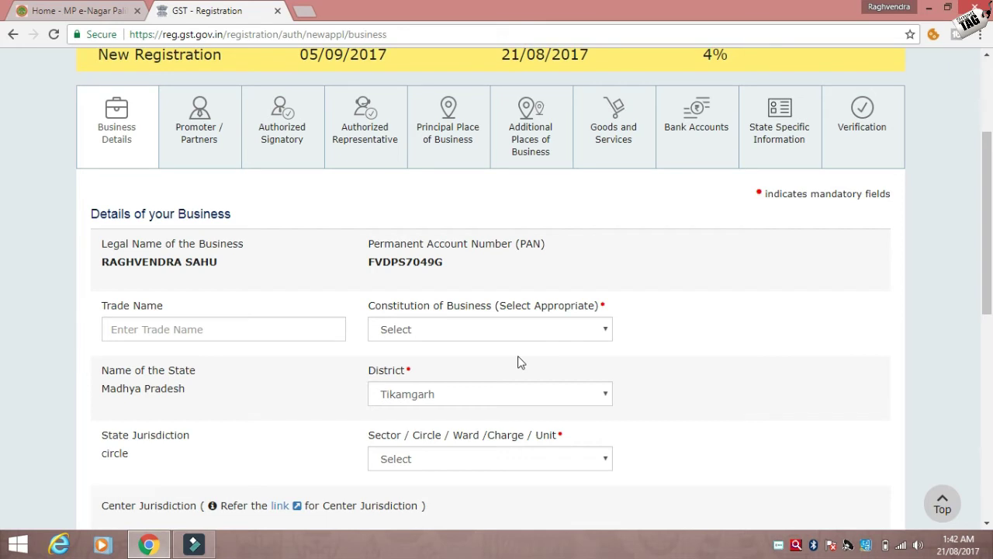
left_click(243, 330)
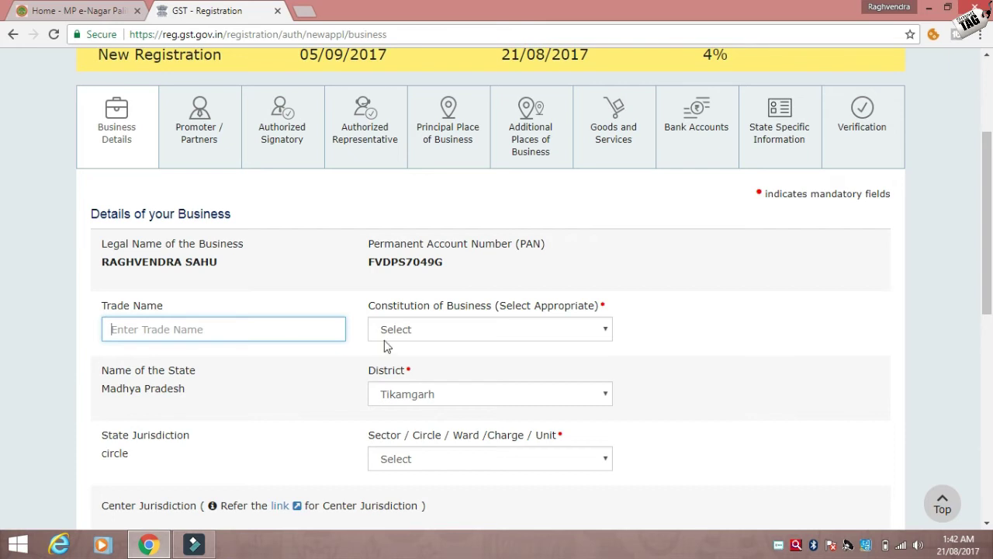
left_click(405, 339)
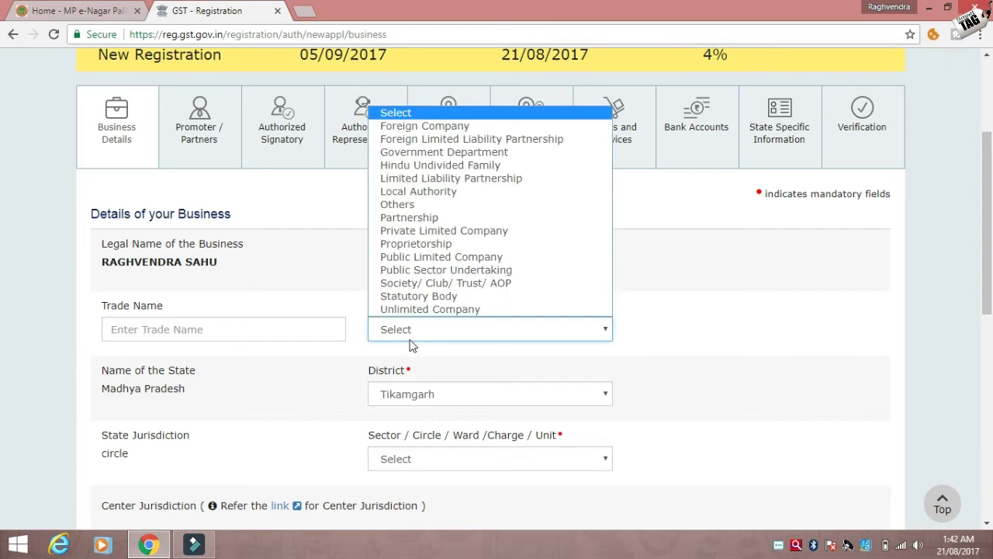
left_click(665, 333)
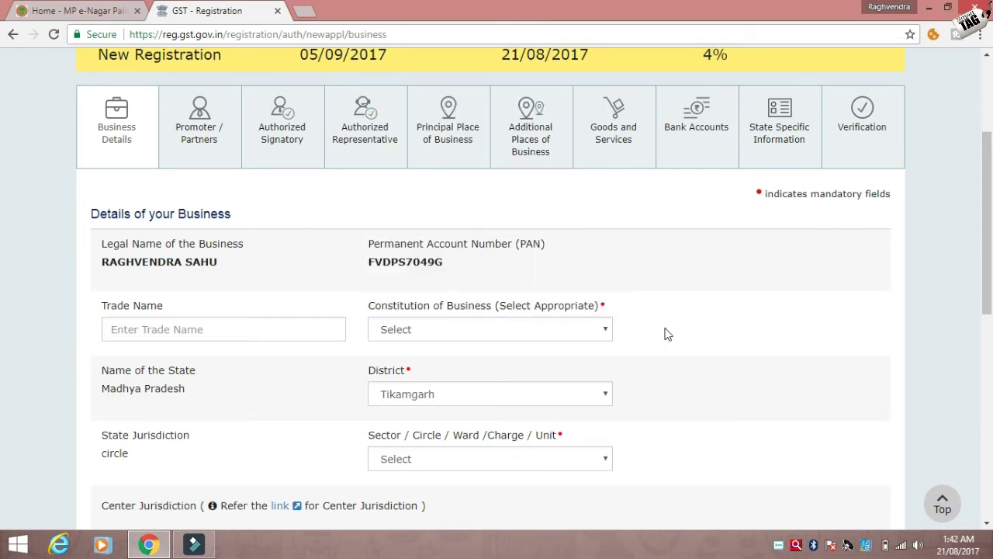
left_click(497, 339)
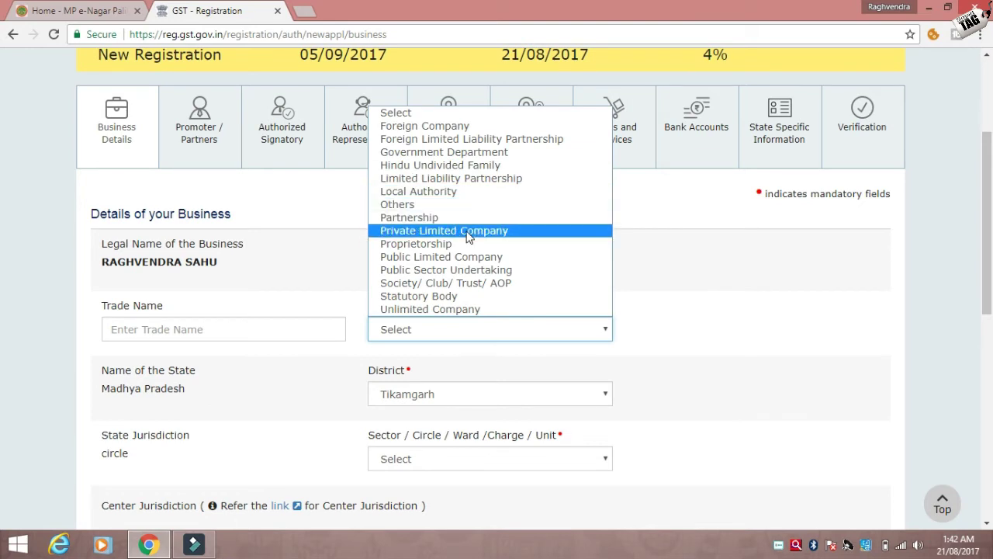
left_click(658, 277)
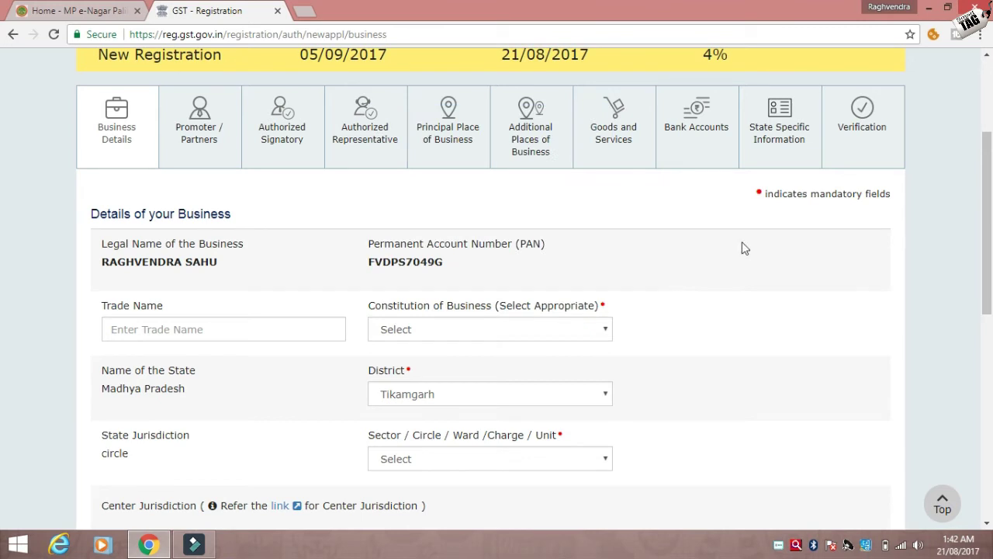
- Choose Tikamgarh as Sector/Circle/Ward and BHOPAL as Commissionerate Code
scroll(988, 217, "down", 3)
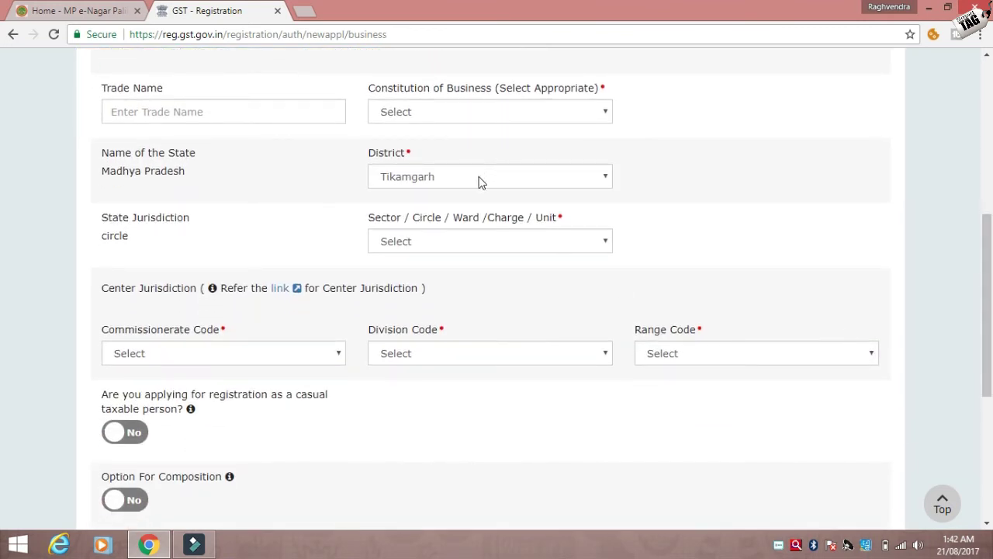
left_click(435, 245)
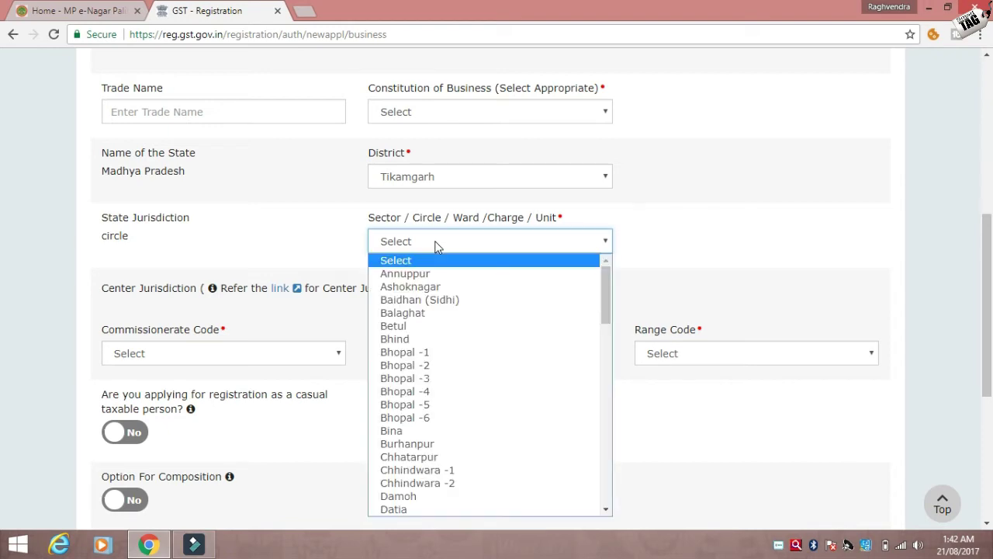
key("t")
left_click(644, 244)
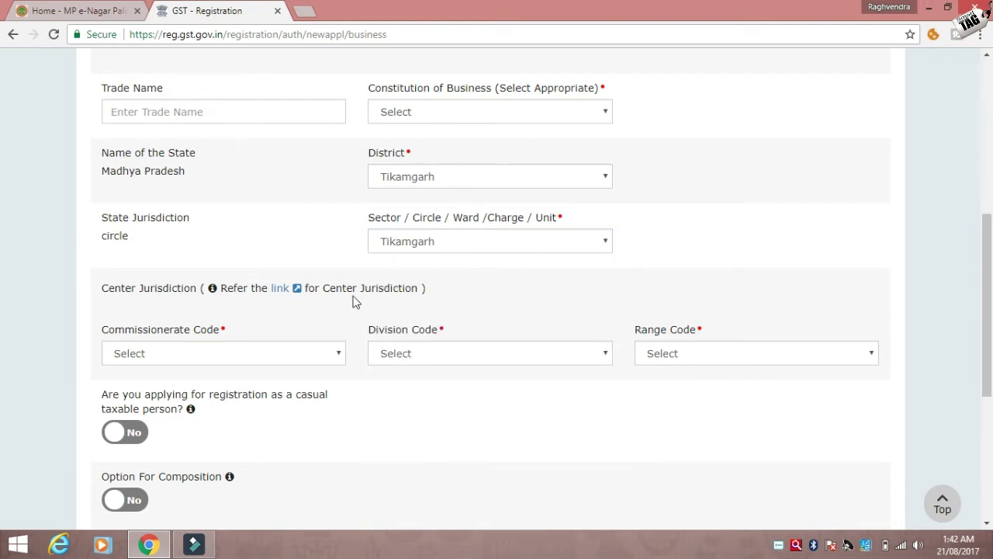
left_click(219, 353)
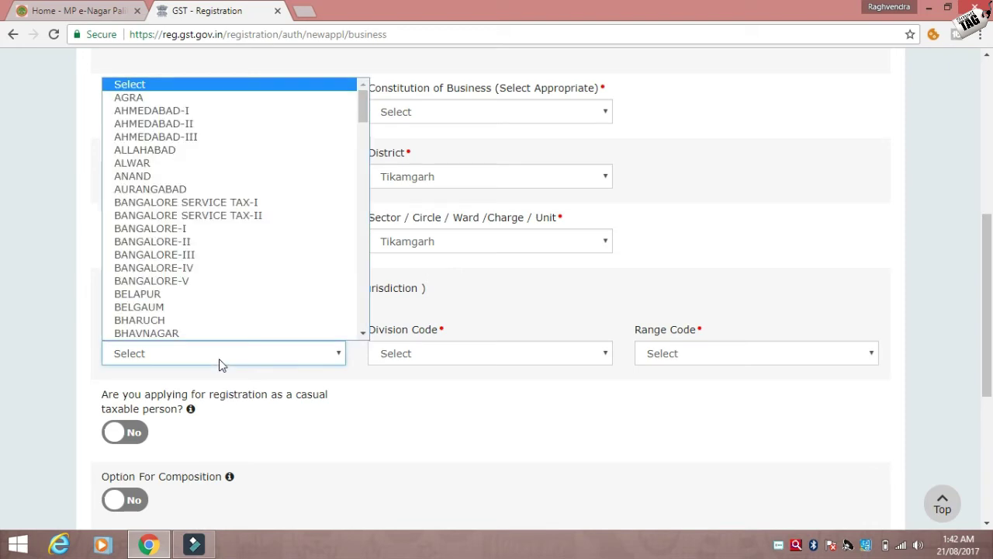
left_click(219, 353)
left_click(218, 358)
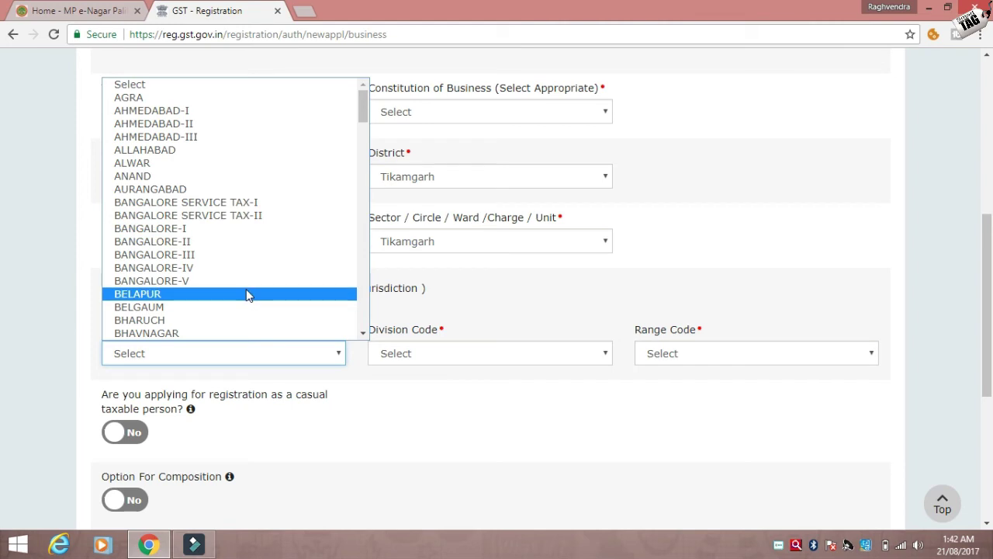
key("Down")
key("Down")
key("Down")
key("Down")
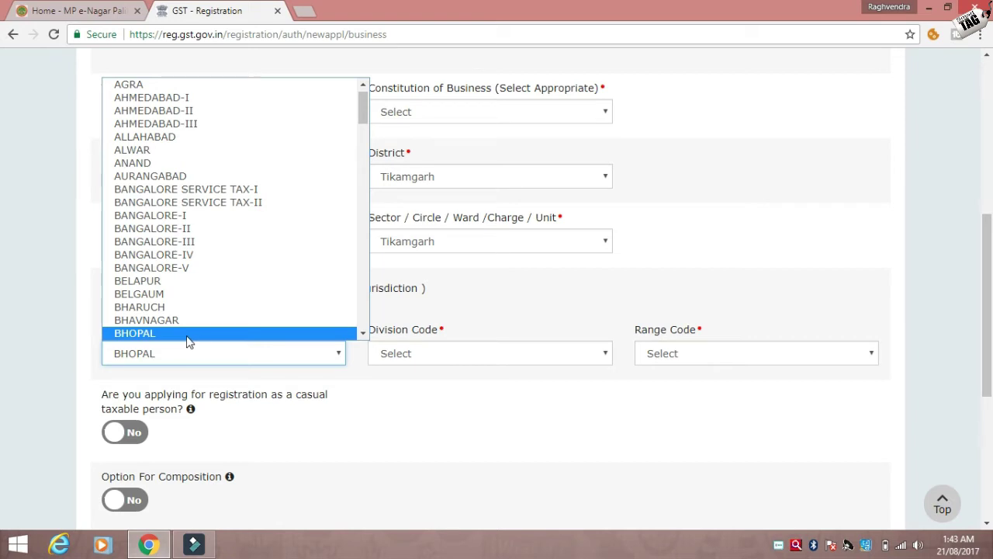
left_click(188, 337)
- Set Division Code SAGAR-I and Range Code CENTRAL EXCISE & SERVICE TAX RANGE-I SAGAR-I
left_click(395, 357)
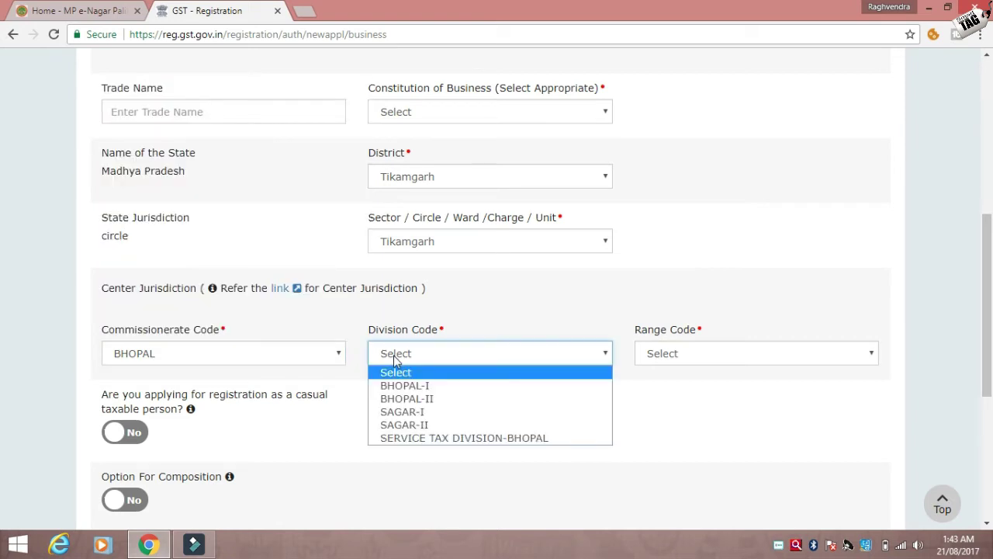
left_click(393, 411)
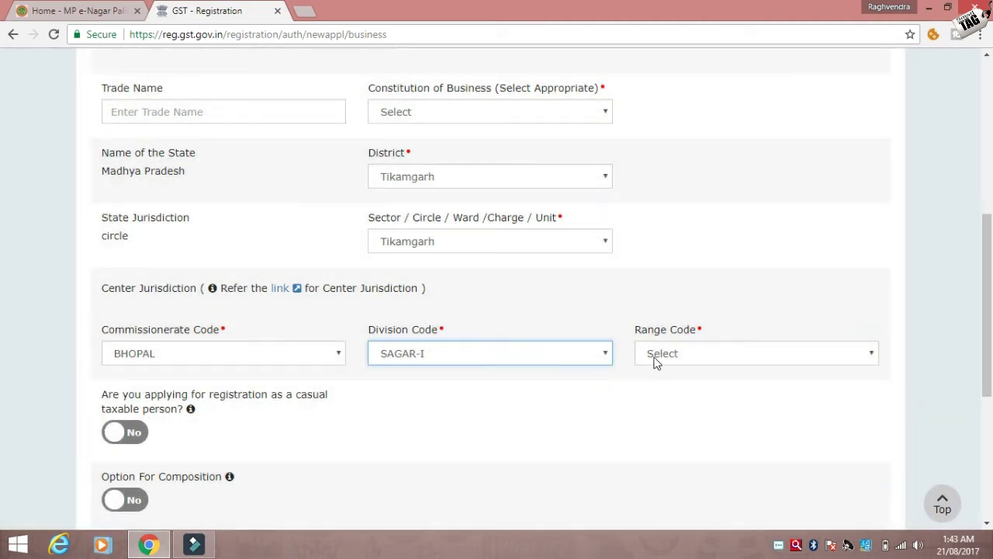
left_click(654, 361)
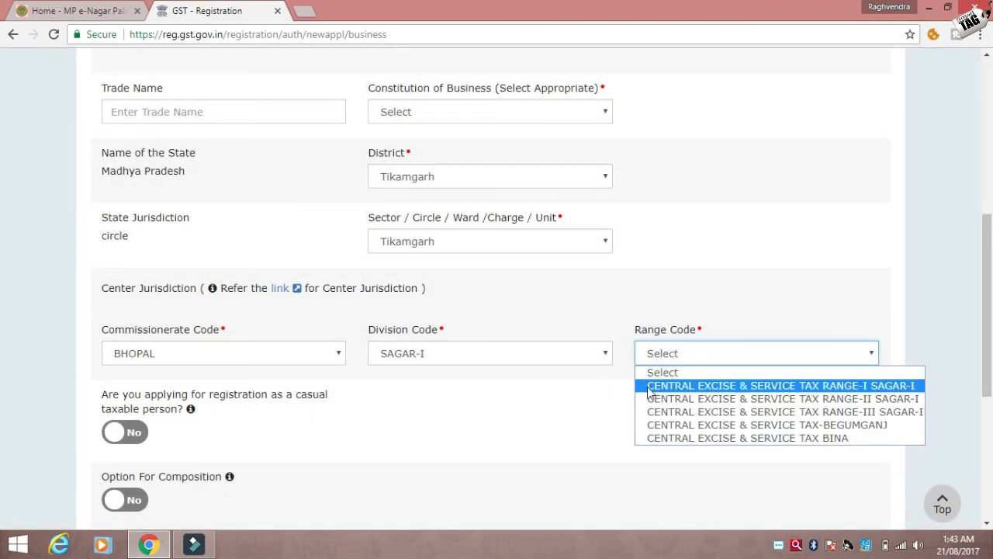
left_click(651, 386)
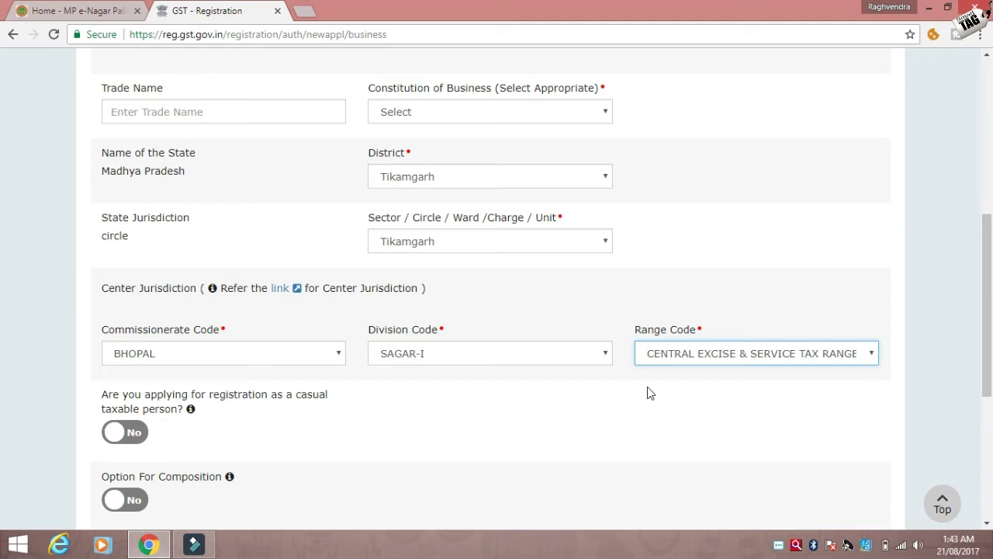
left_click_drag(986, 329, 986, 431)
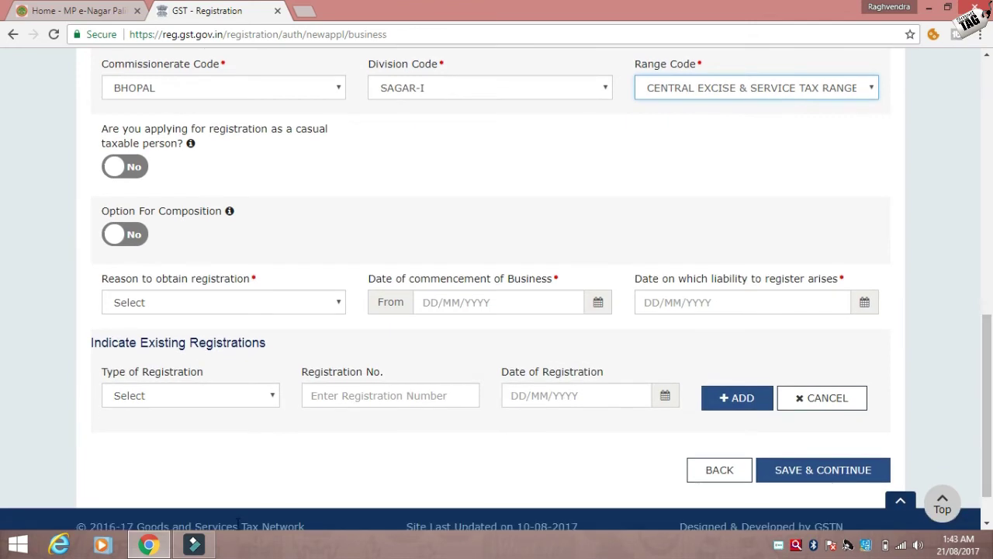
left_click(165, 302)
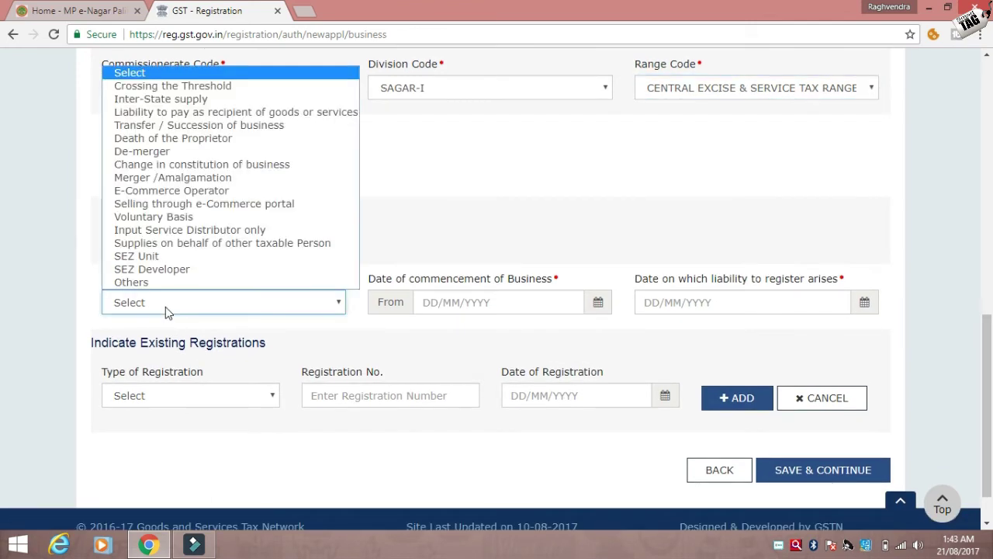
left_click(166, 302)
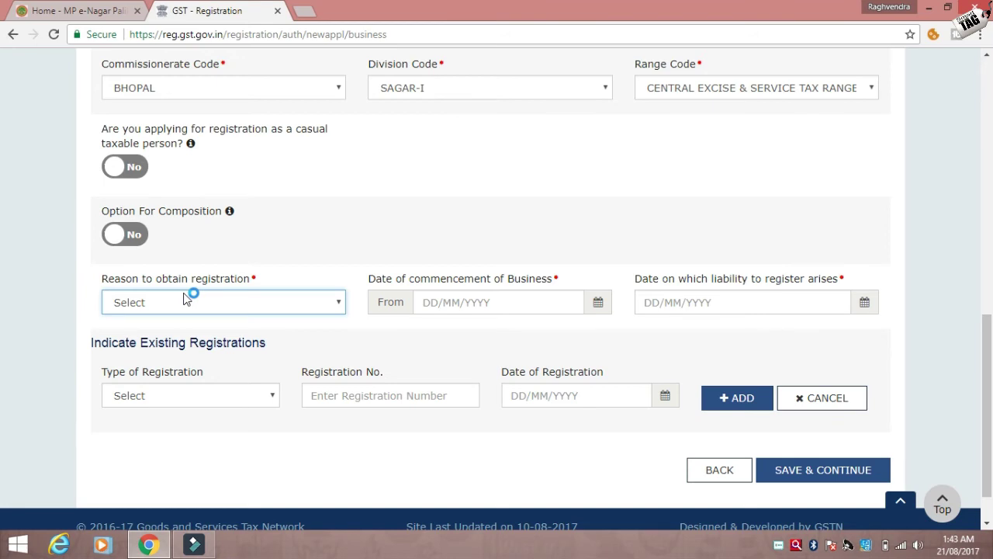
left_click(185, 301)
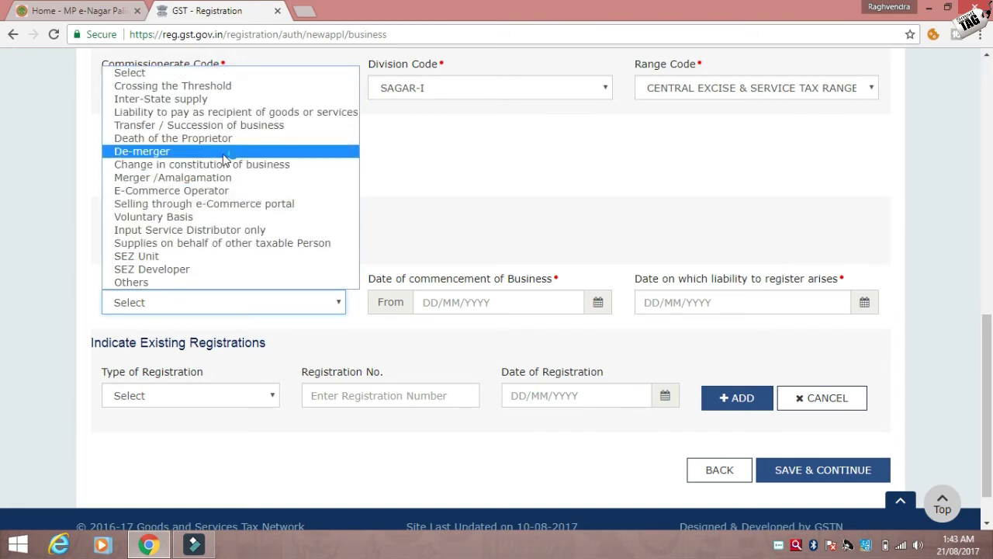
left_click(398, 179)
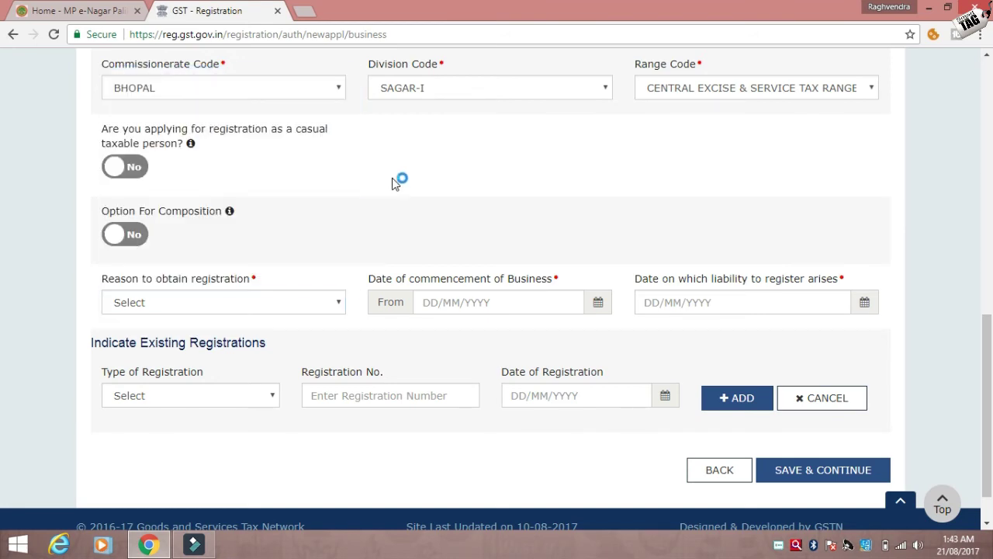
left_click(432, 295)
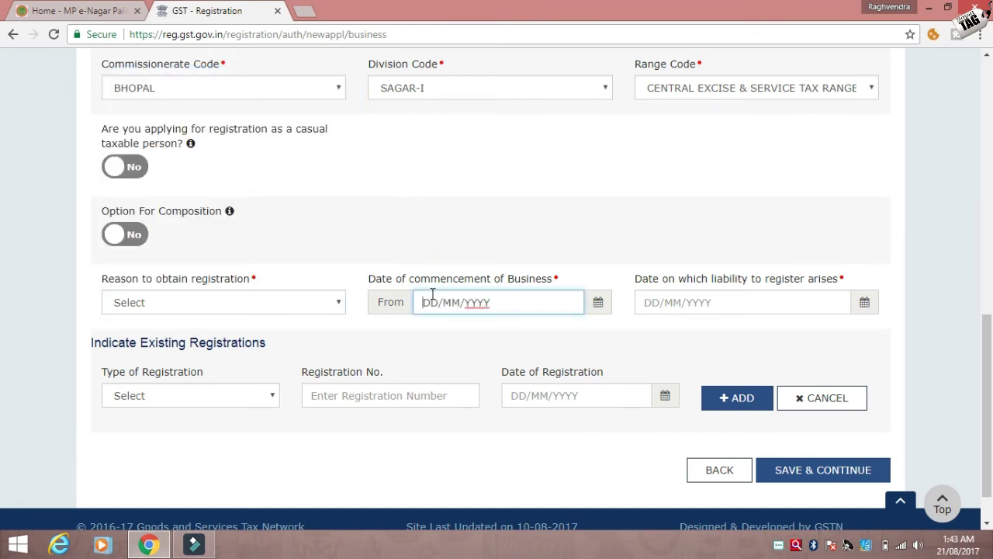
left_click(670, 303)
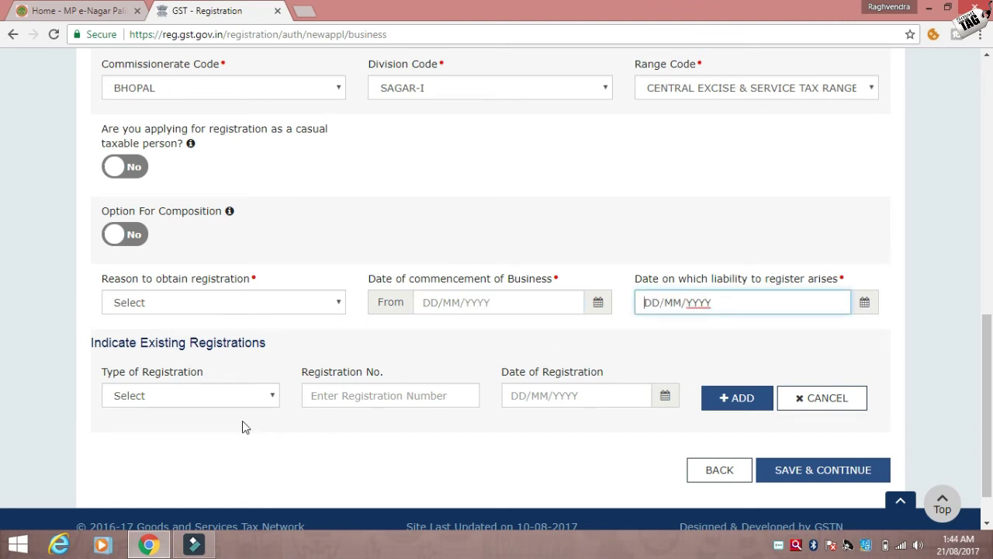
left_click(228, 403)
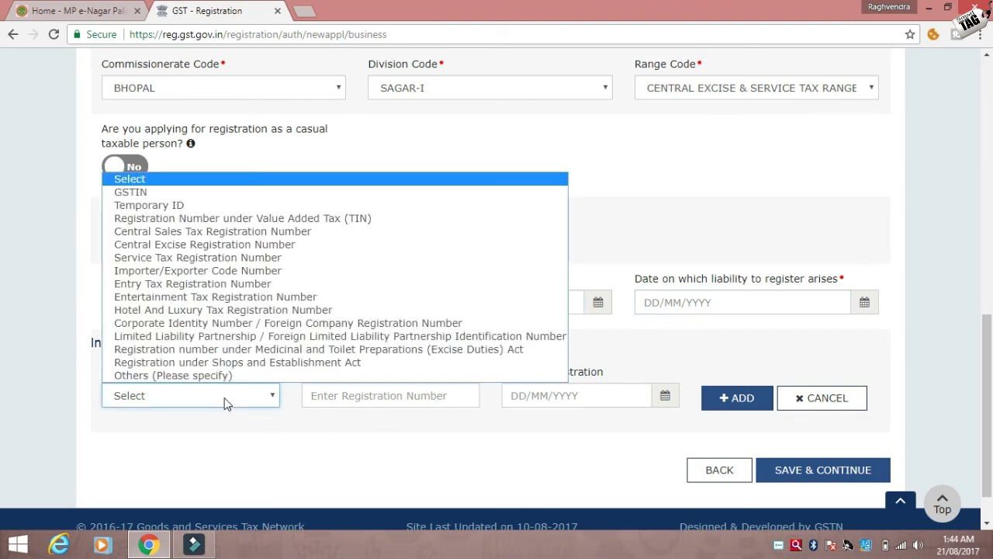
left_click(225, 440)
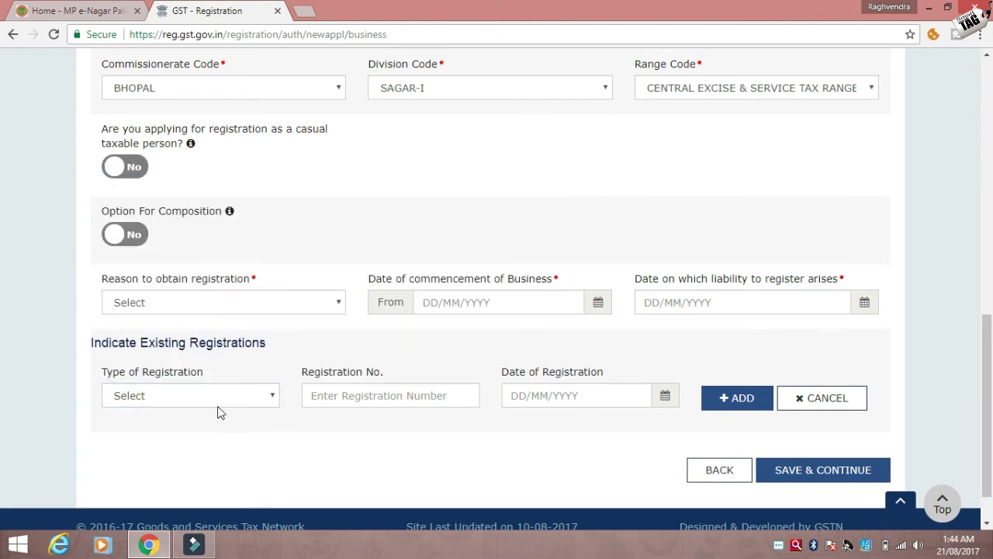
left_click(225, 308)
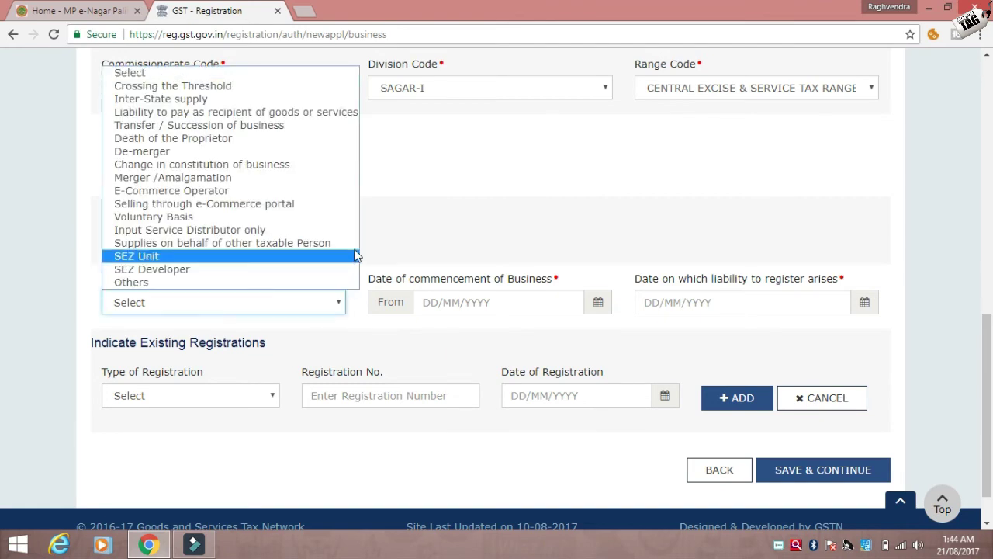
left_click(392, 234)
left_click(306, 305)
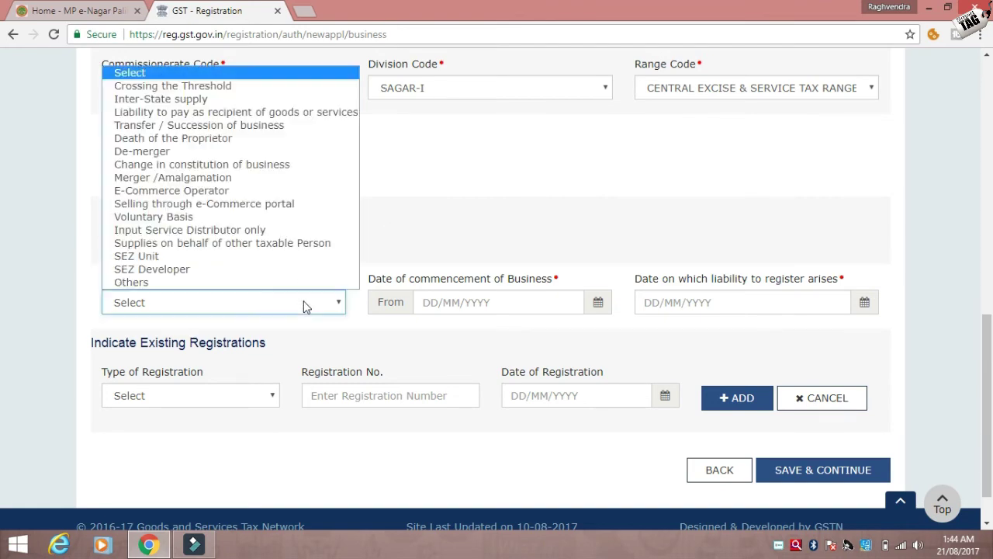
left_click(304, 307)
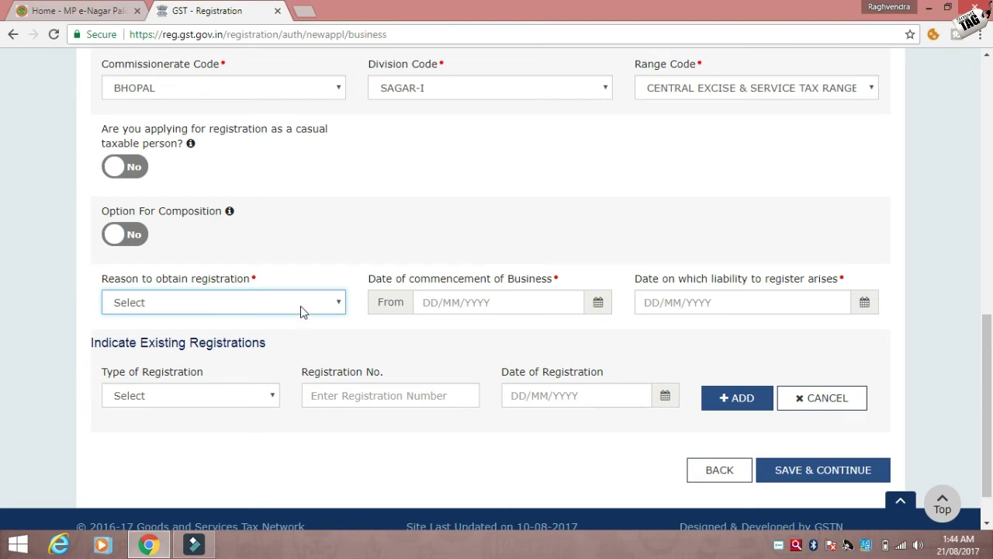
left_click(303, 311)
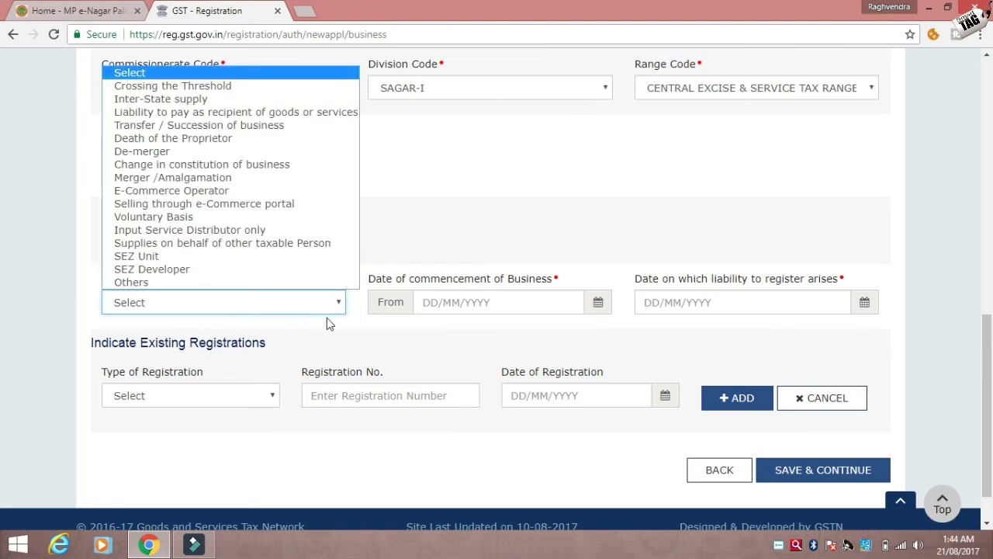
left_click(431, 304)
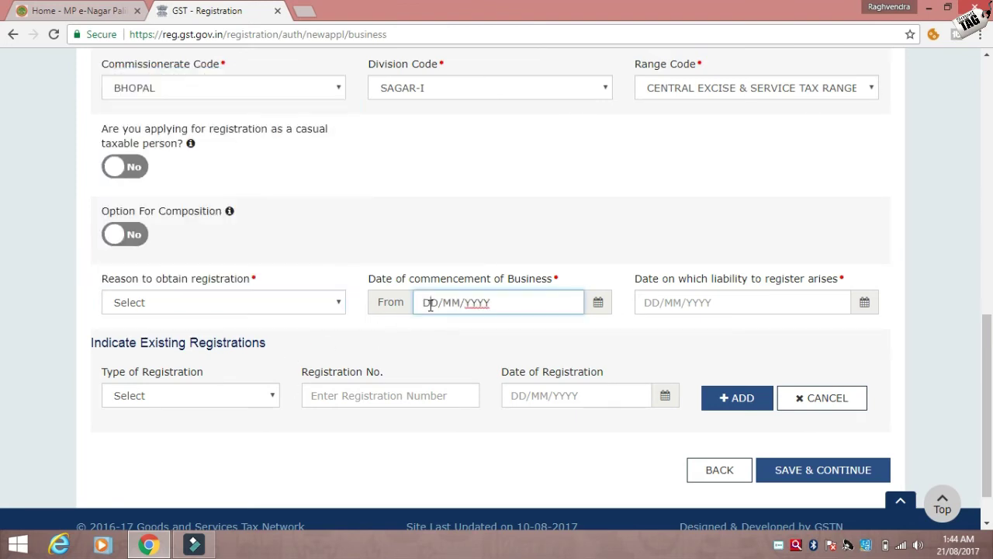
left_click(698, 302)
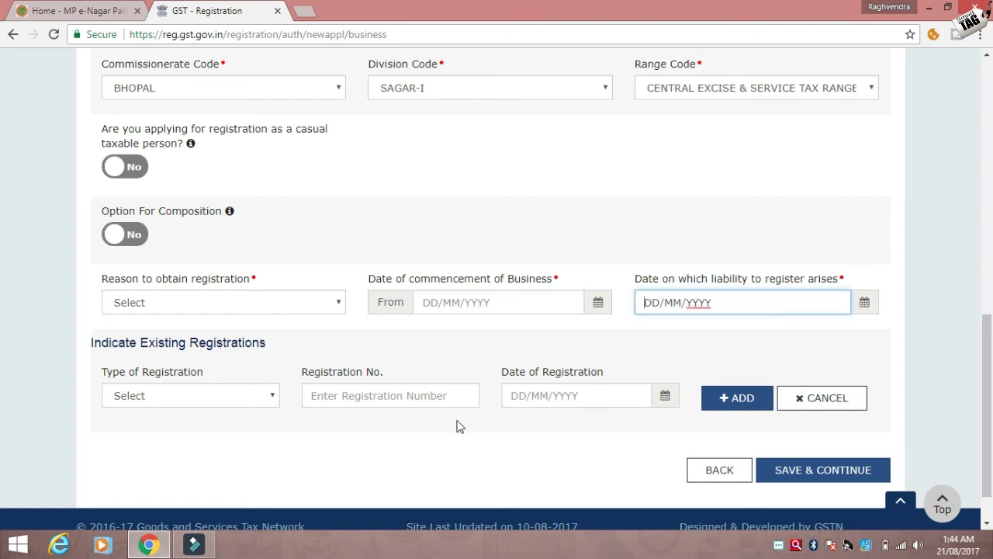
left_click(266, 398)
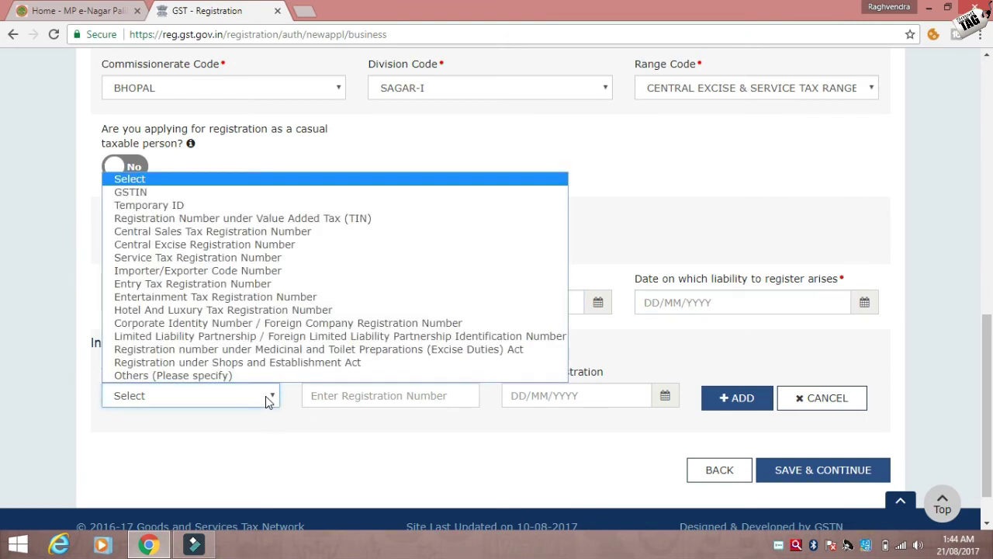
left_click(265, 395)
left_click(265, 396)
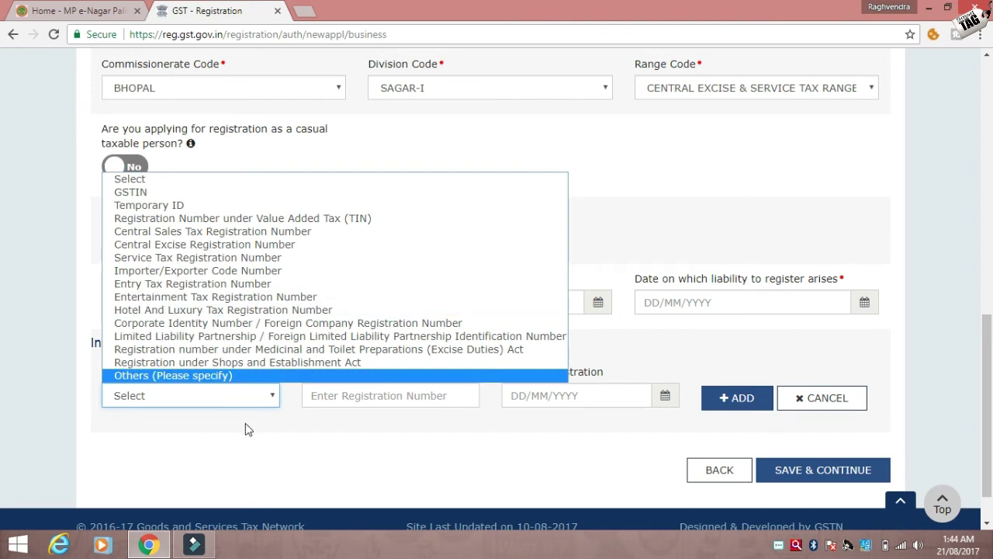
left_click(250, 461)
left_click(318, 396)
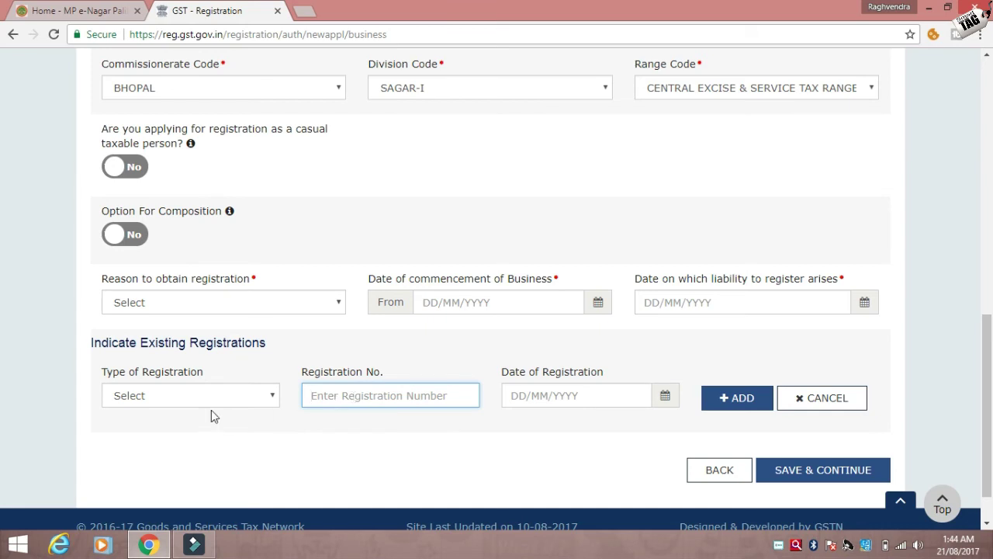
left_click(541, 388)
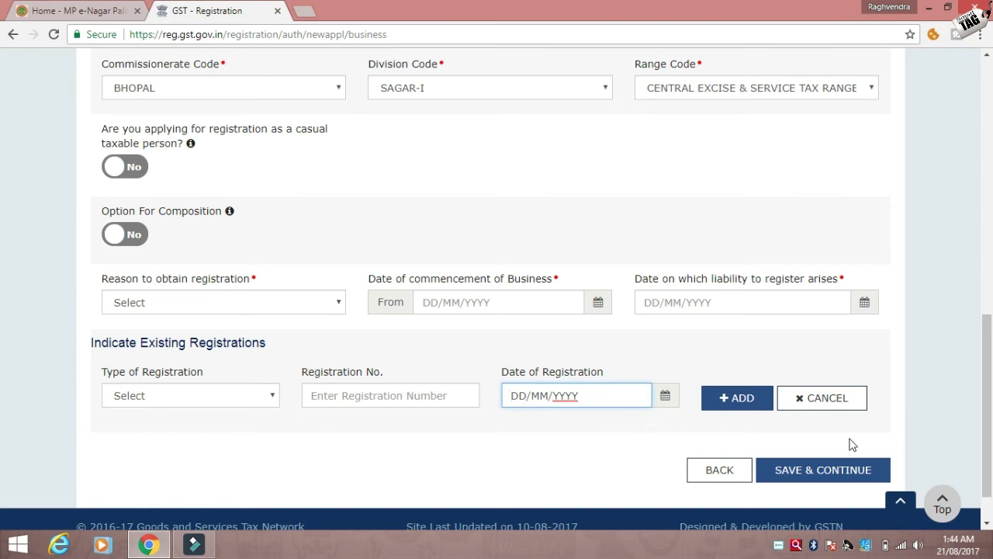
scroll(3, 342, "down", 1)
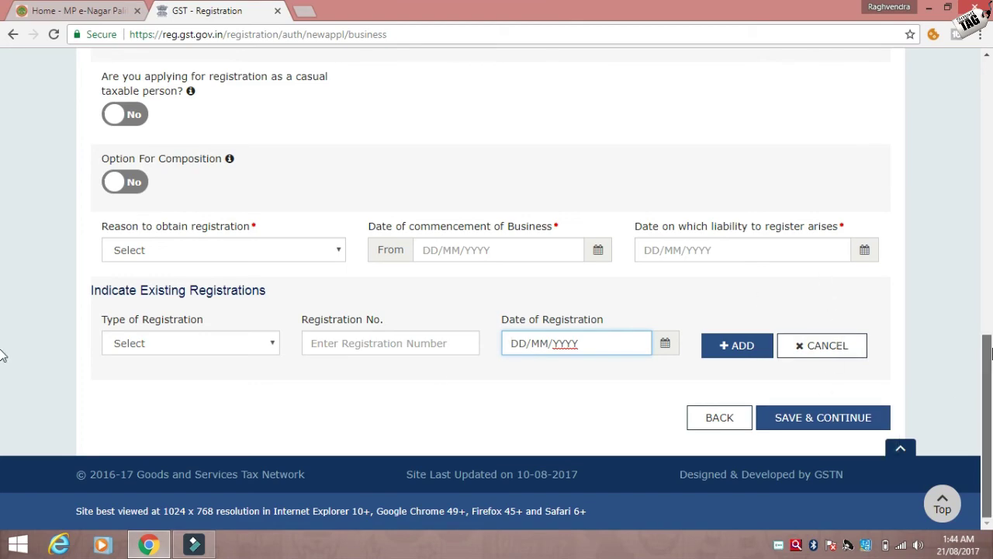
scroll(0, 333, "up", 1)
scroll(980, 167, "up", 4)
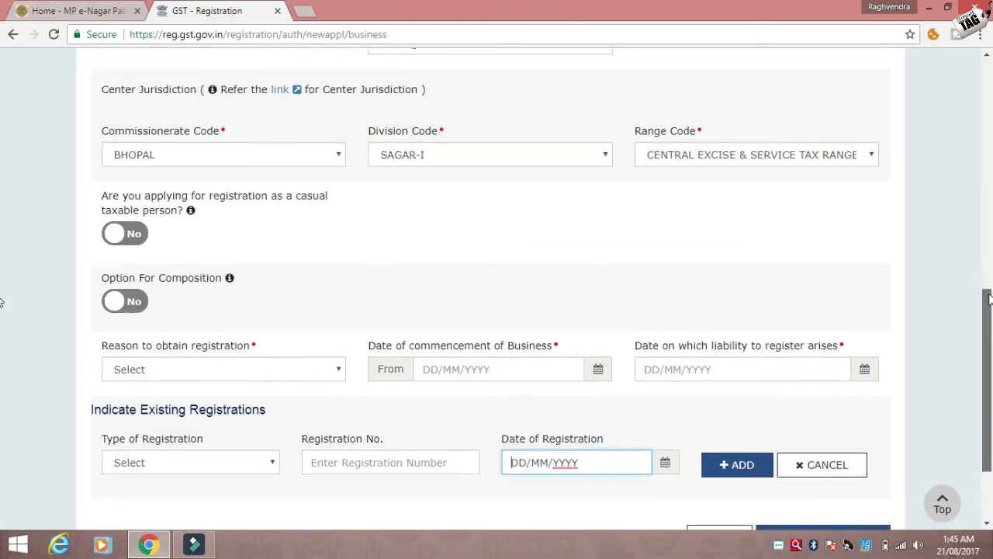
scroll(980, 167, "up", 5)
scroll(980, 167, "down", 2)
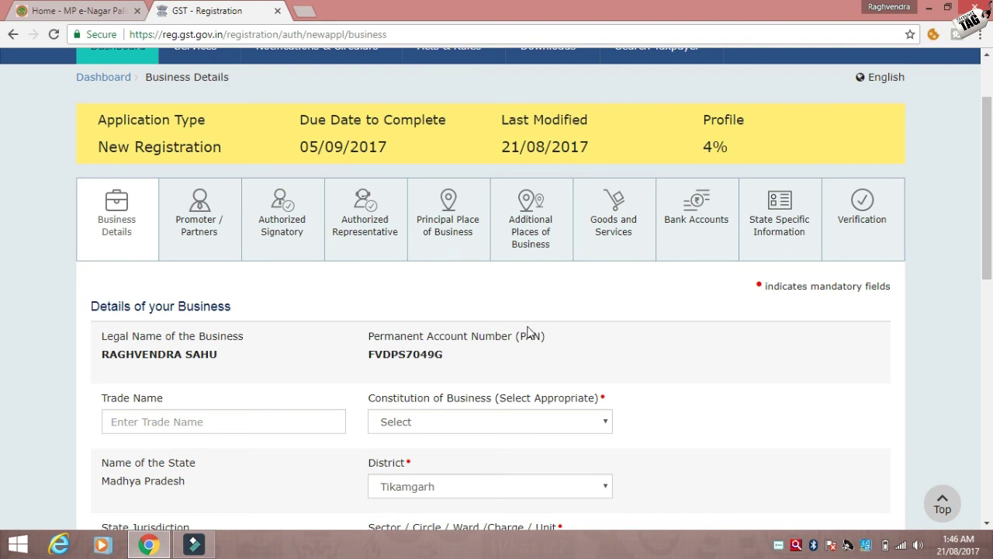
left_click_drag(530, 325, 553, 314)
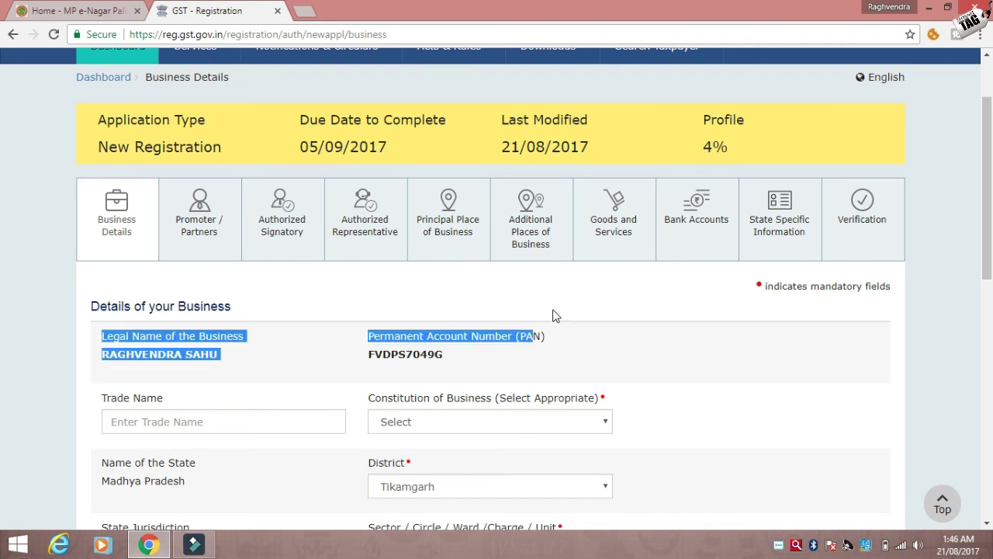
left_click(556, 316)
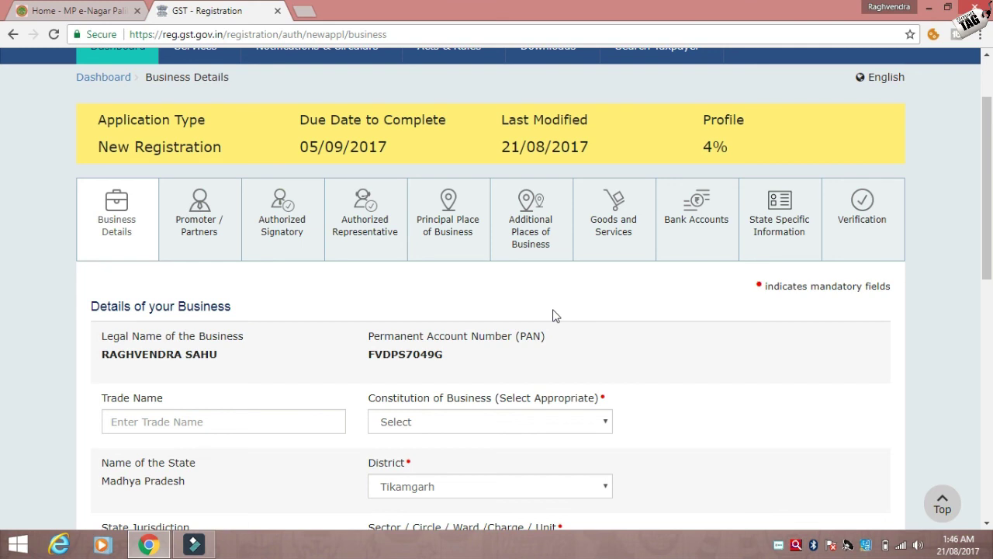